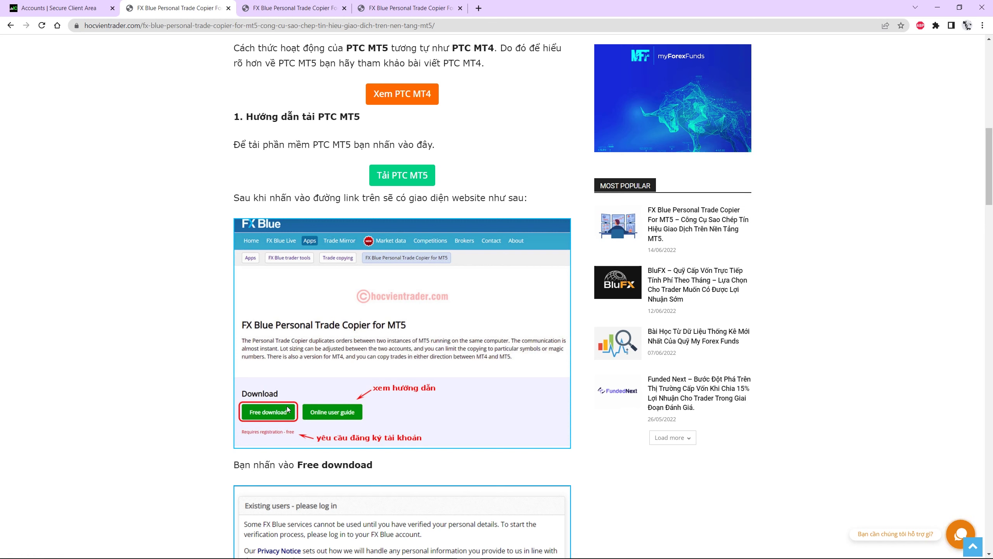
{"action": "left_click", "coordinate": [178, 357]}
{"action": "scroll", "coordinate": [201, 359], "scroll_direction": "down", "scroll_amount": 5}
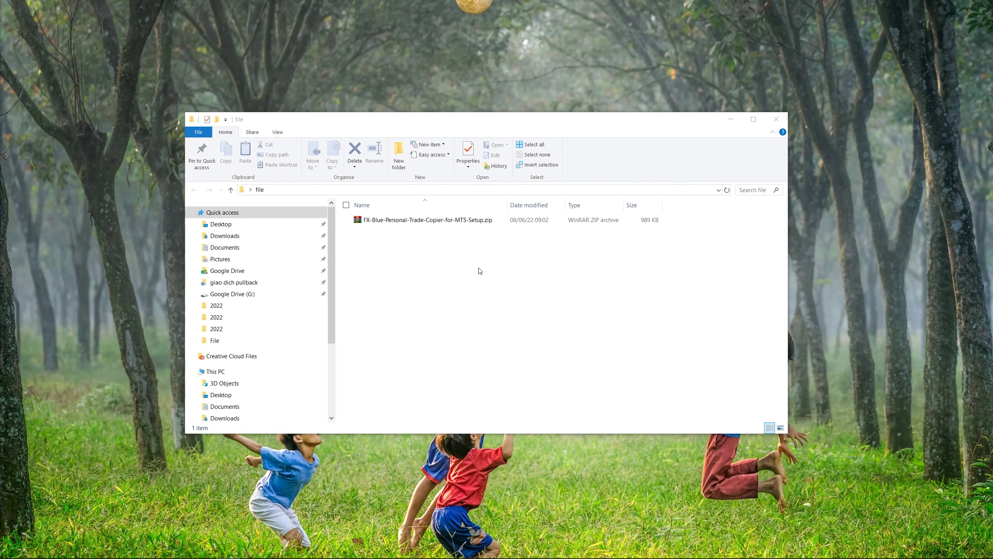
- Extract FX-Blue-Personal-Trade-Copier-for-MT5-Setup.zip into its current folder
{"action": "left_click", "coordinate": [464, 221]}
{"action": "right_click", "coordinate": [464, 221]}
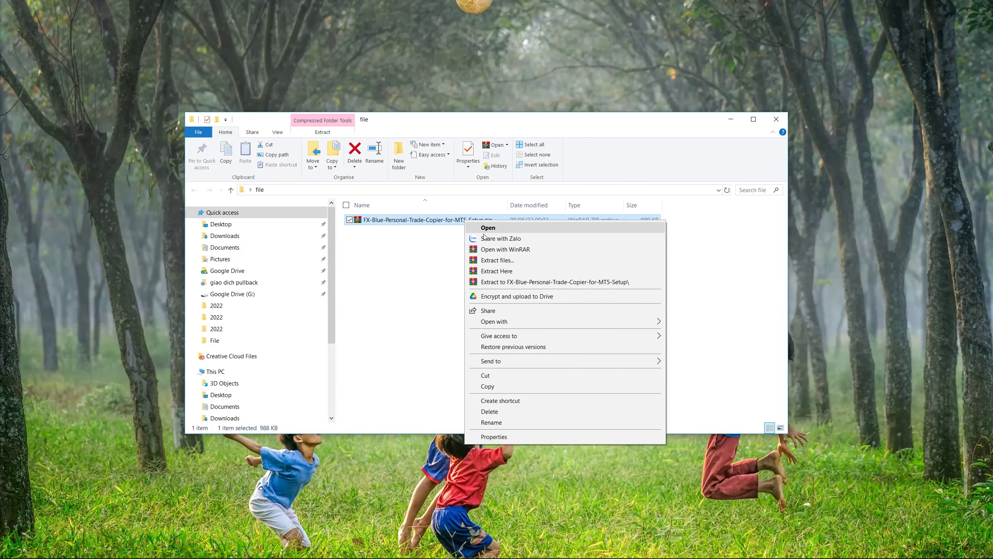
{"action": "left_click", "coordinate": [485, 272]}
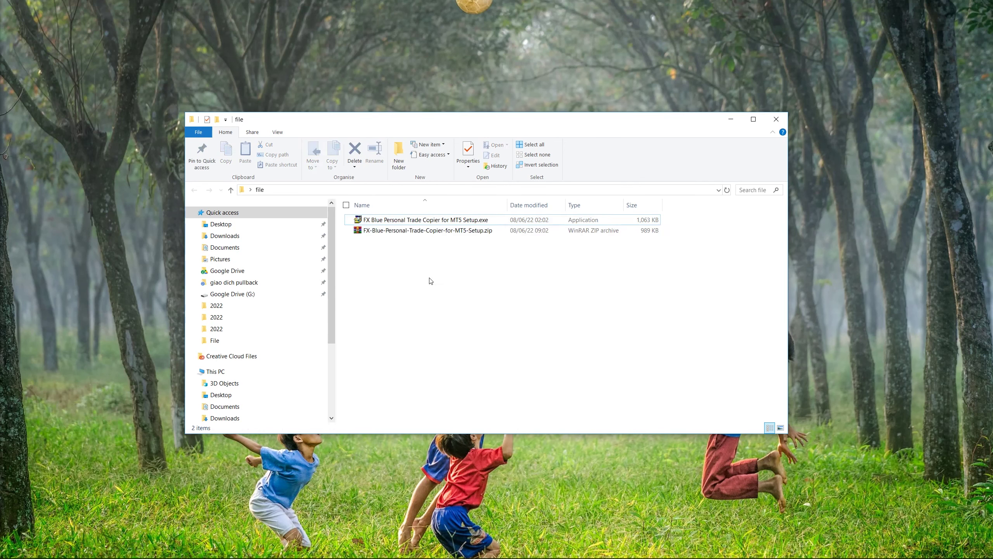
- Run the extracted Personal Trade Copier setup and install it into the MetaTrader 5 IC Markets (SC) tk1, tk2 and tk3 copies
{"action": "double_click", "coordinate": [437, 220]}
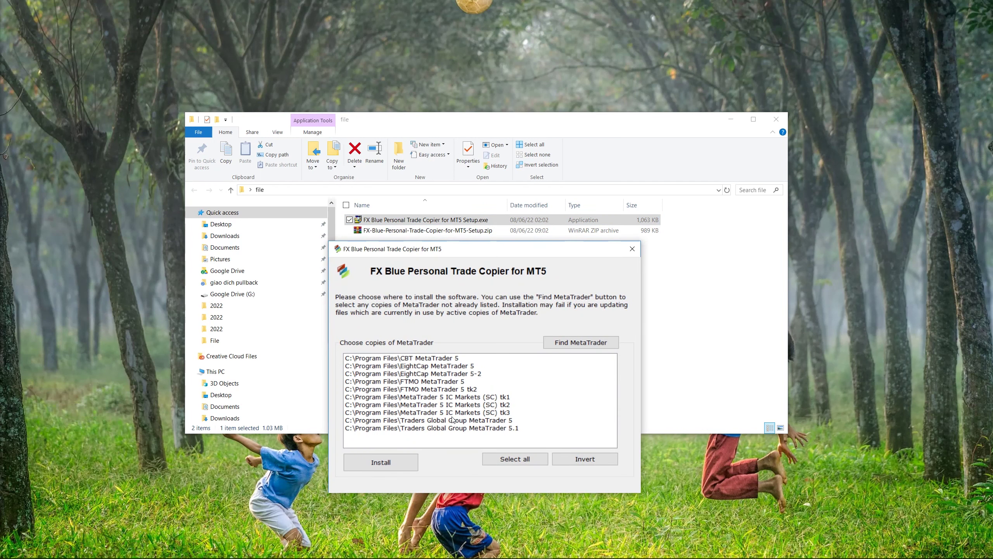
{"action": "left_click", "coordinate": [449, 398]}
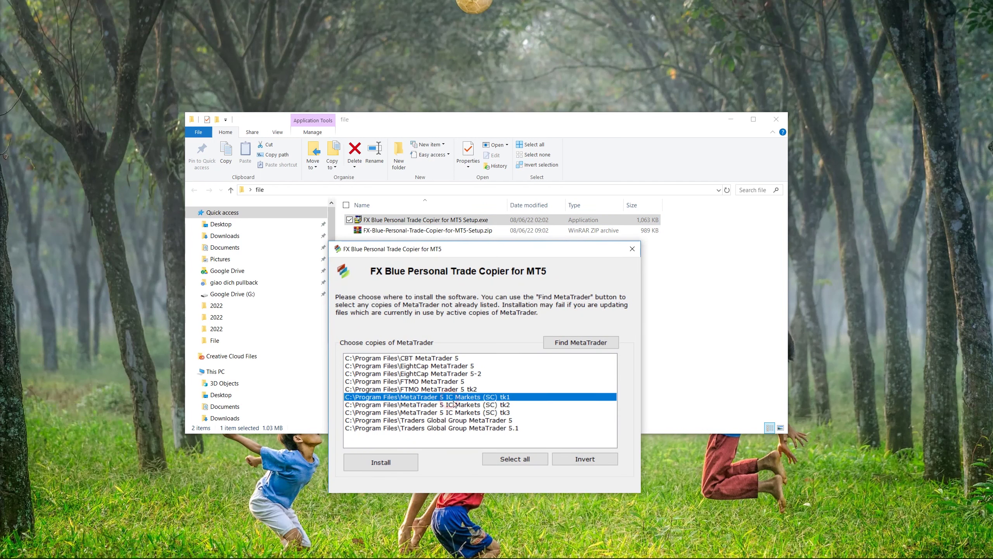
{"action": "left_click", "coordinate": [456, 405]}
{"action": "left_click", "coordinate": [455, 413]}
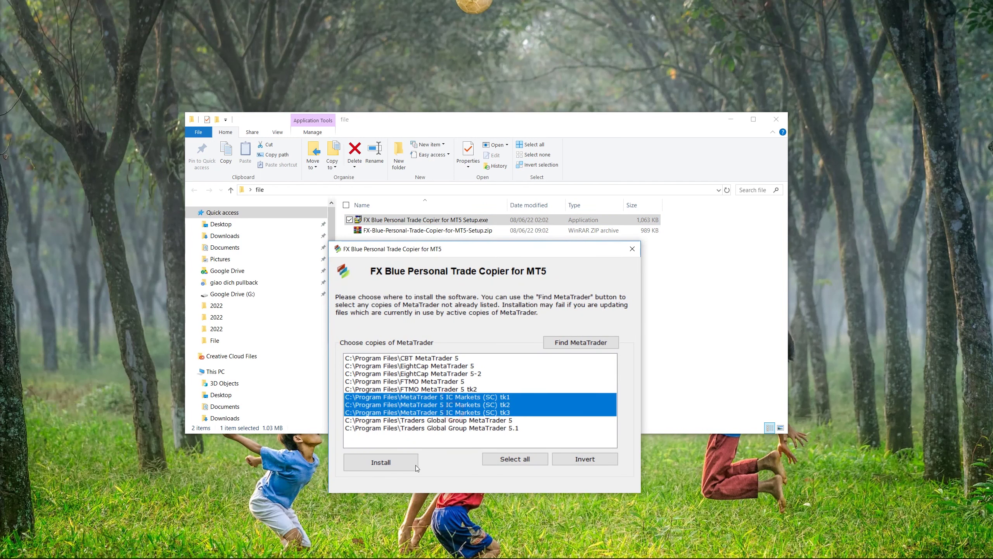
{"action": "left_click", "coordinate": [391, 463]}
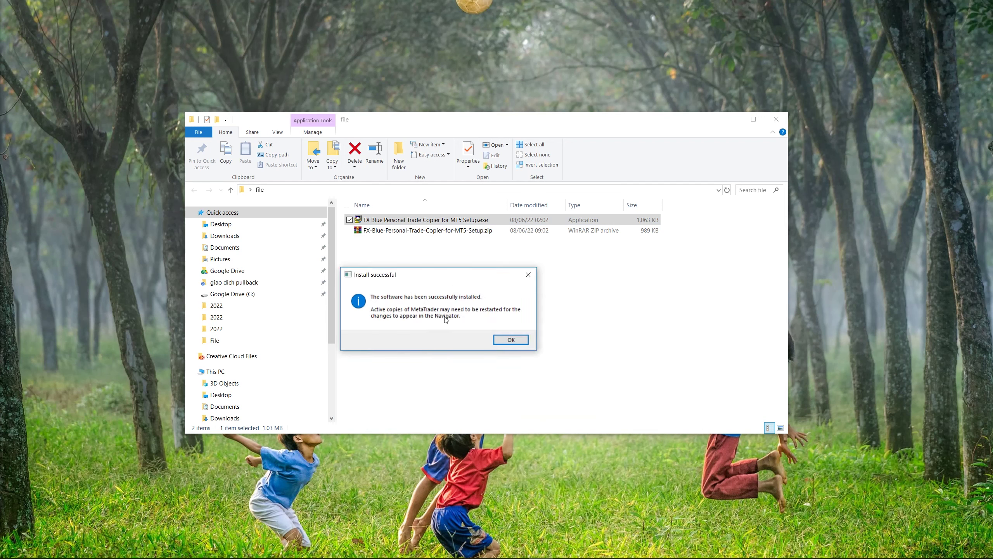
{"action": "left_click", "coordinate": [511, 339]}
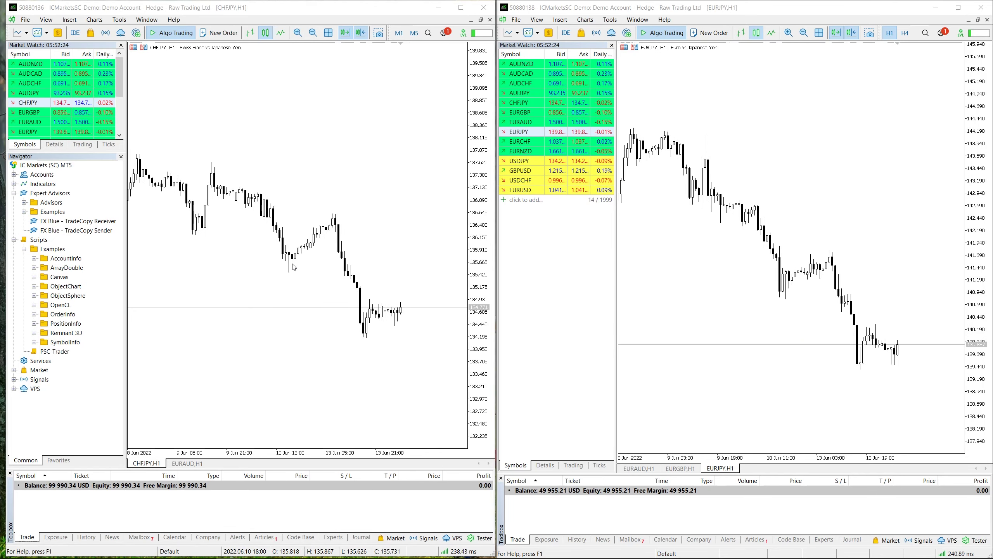
{"action": "left_click", "coordinate": [348, 374]}
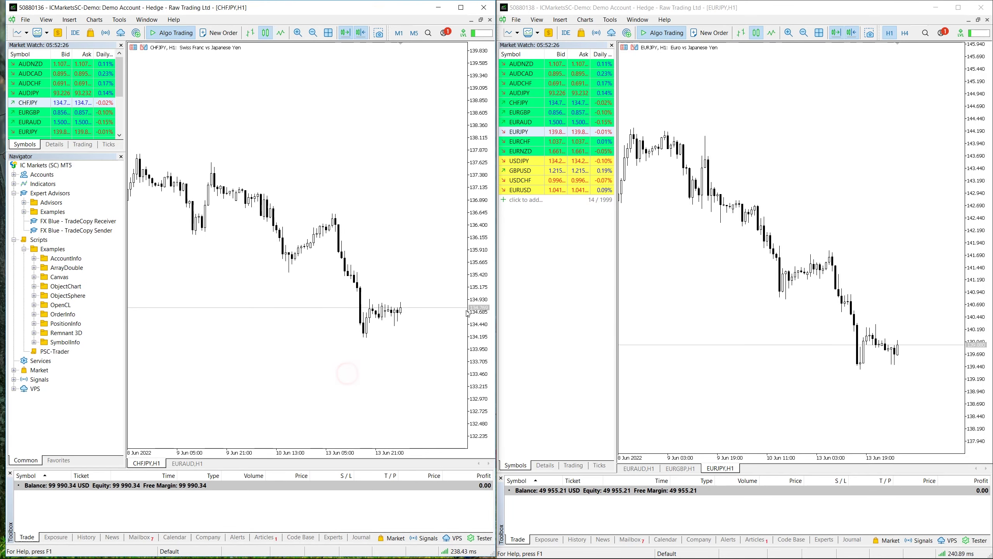
{"action": "left_click", "coordinate": [301, 175]}
{"action": "left_click", "coordinate": [580, 245]}
{"action": "left_click", "coordinate": [382, 214]}
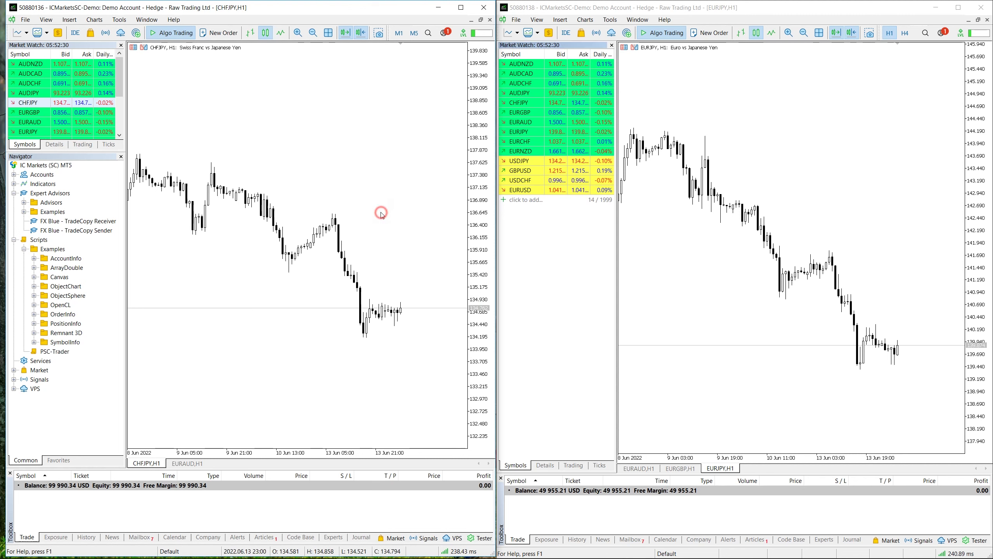
{"action": "left_click", "coordinate": [413, 248]}
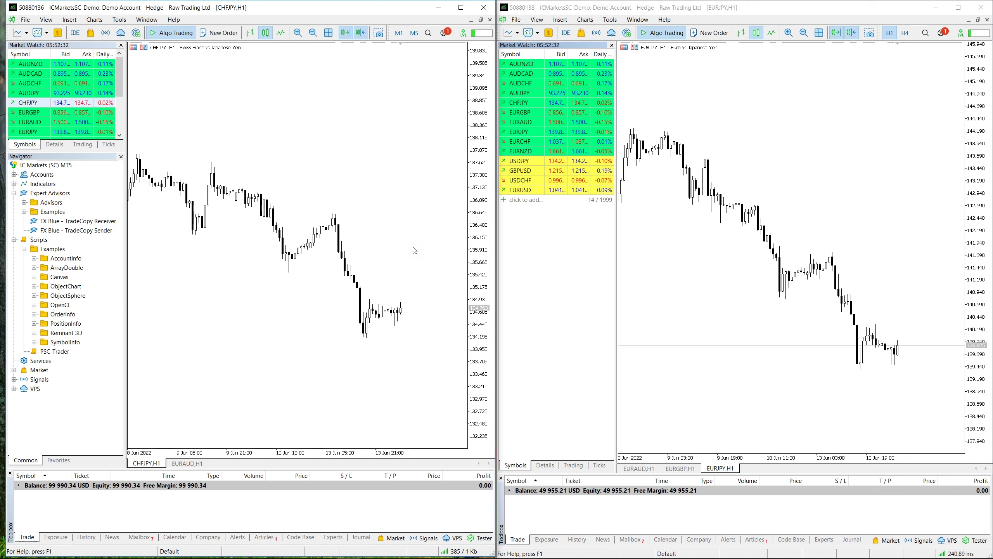
{"action": "left_click", "coordinate": [692, 266]}
{"action": "left_click", "coordinate": [361, 226]}
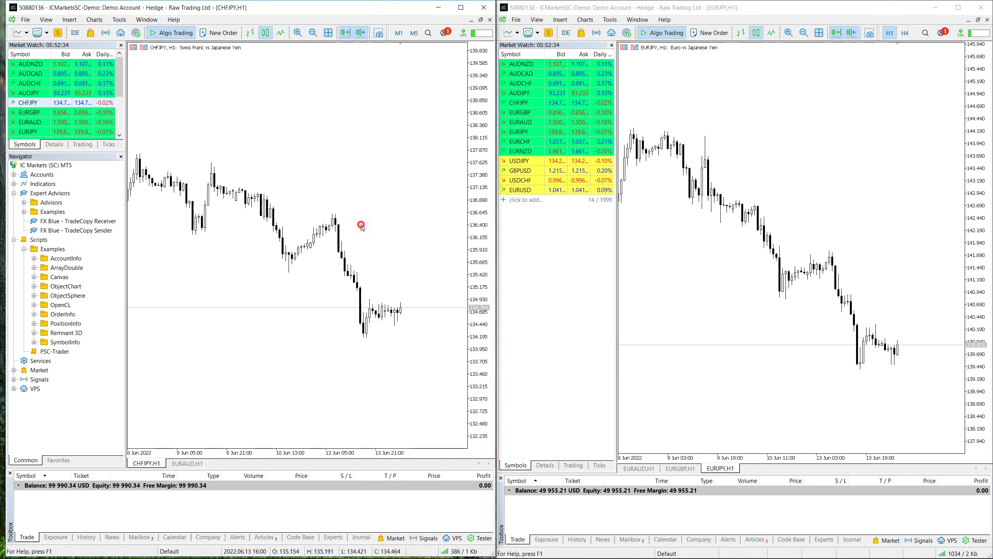
{"action": "left_click", "coordinate": [672, 264]}
{"action": "left_click", "coordinate": [324, 178]}
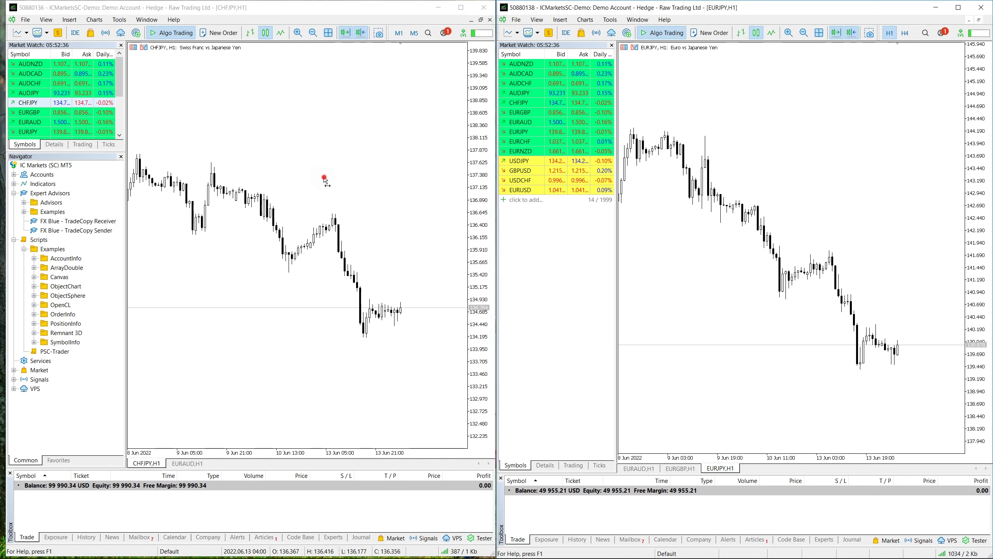
{"action": "left_click", "coordinate": [242, 257]}
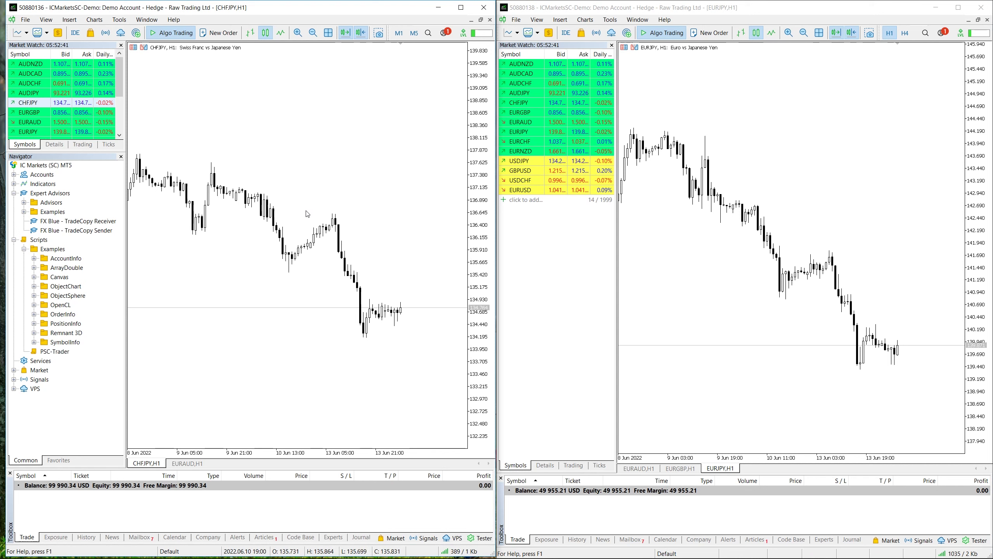
{"action": "left_click", "coordinate": [732, 231]}
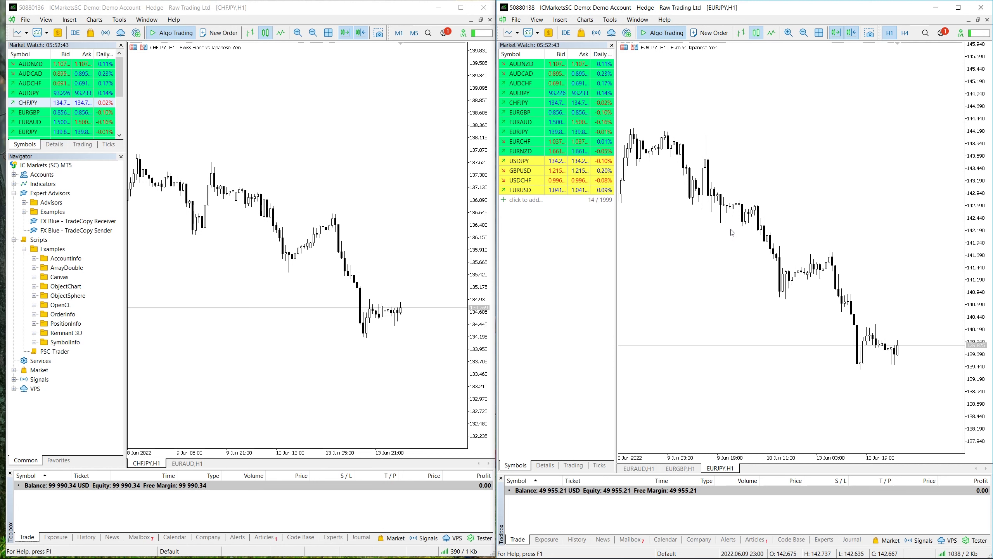
{"action": "left_click", "coordinate": [224, 242]}
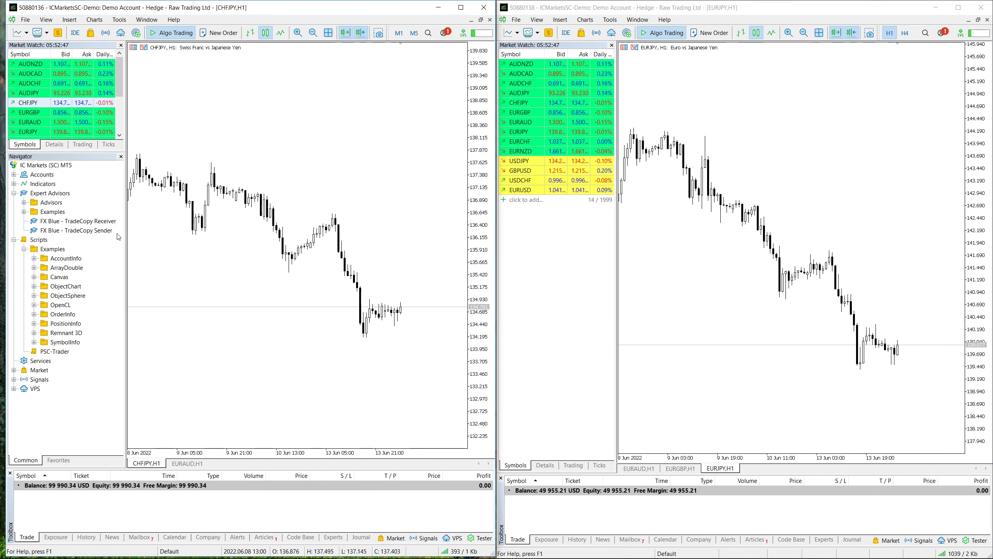
- Examine the Expert Advisors group in the CHFJPY terminal's Navigator for the FX Blue TradeCopy advisors
{"action": "left_click", "coordinate": [59, 231]}
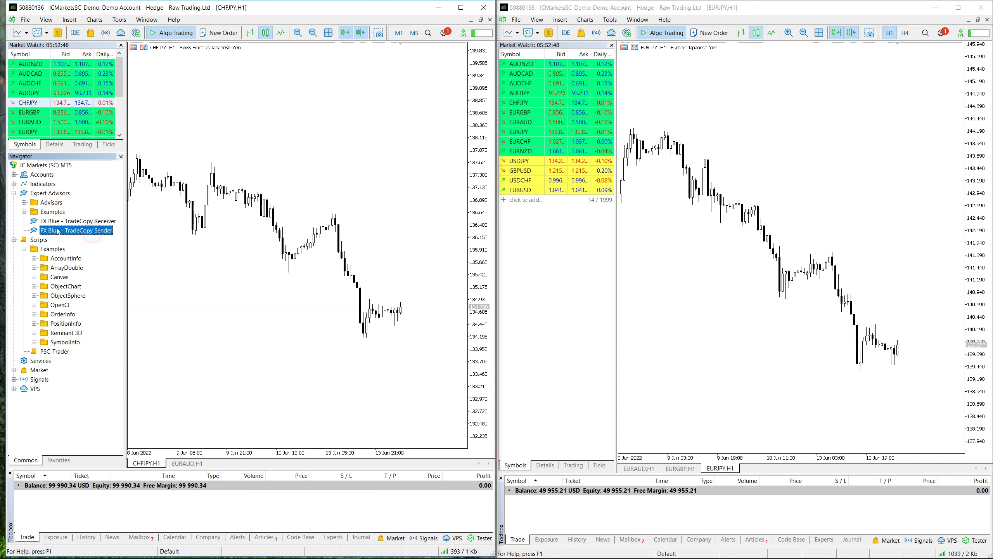
{"action": "left_click", "coordinate": [24, 212]}
{"action": "left_click", "coordinate": [14, 193]}
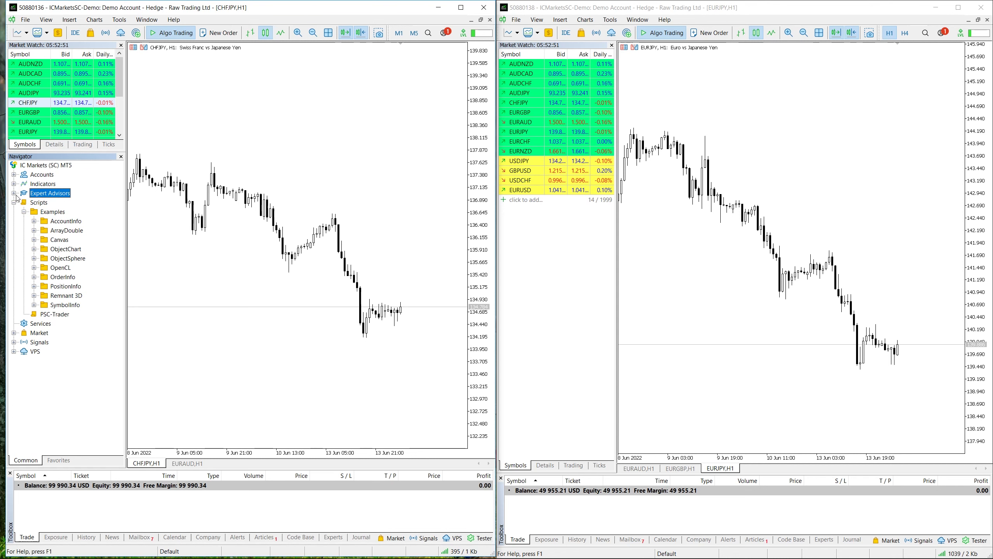
{"action": "left_click", "coordinate": [13, 193]}
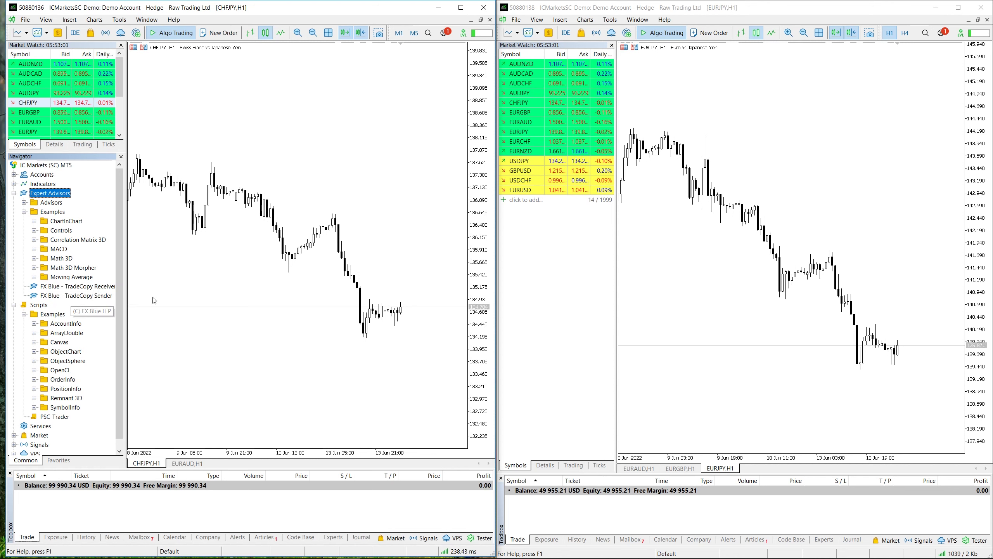
{"action": "left_click", "coordinate": [196, 287]}
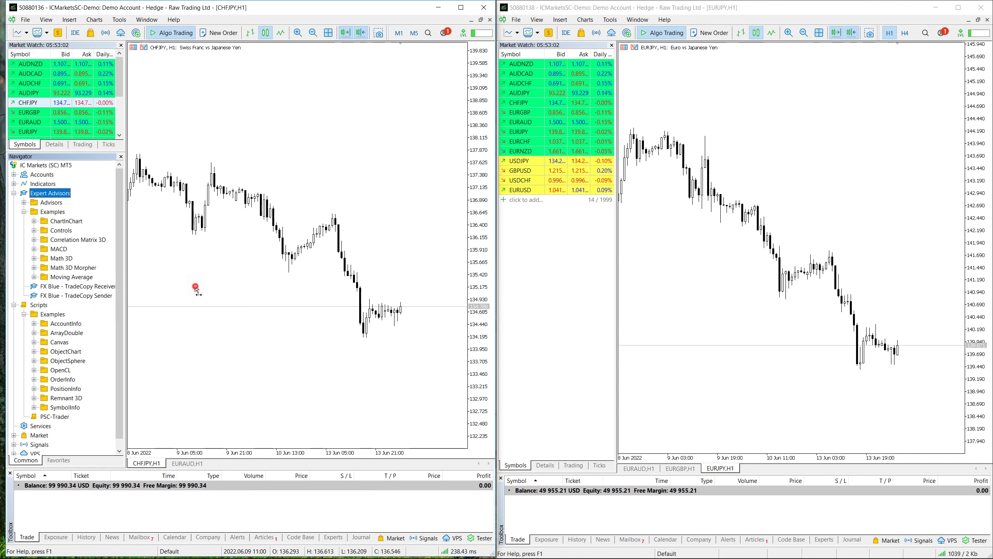
- Add the FX Blue - TradeCopy Sender advisor to the CHFJPY H1 chart and allow DLL imports for it
{"action": "left_click", "coordinate": [88, 297]}
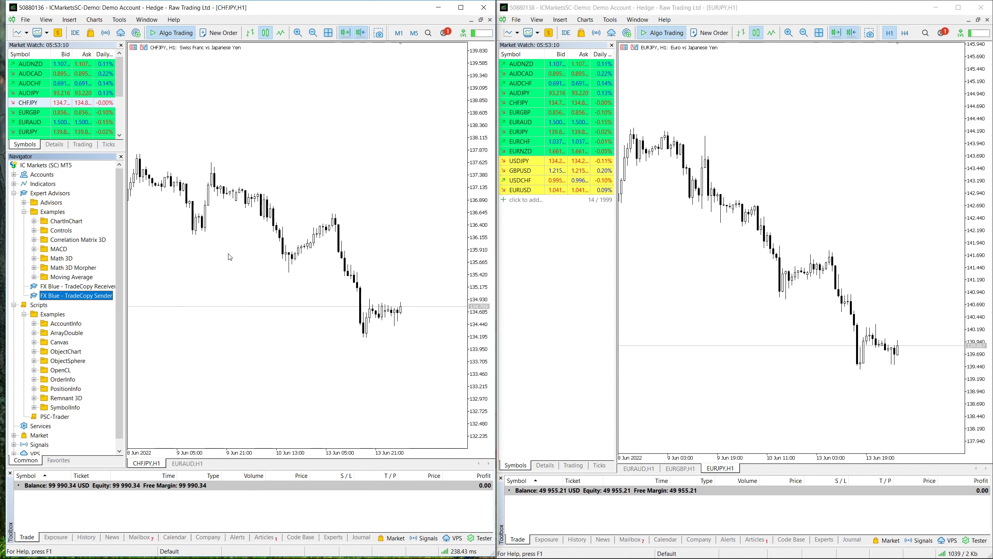
{"action": "left_click_drag", "start_coordinate": [230, 257], "coordinate": [230, 257]}
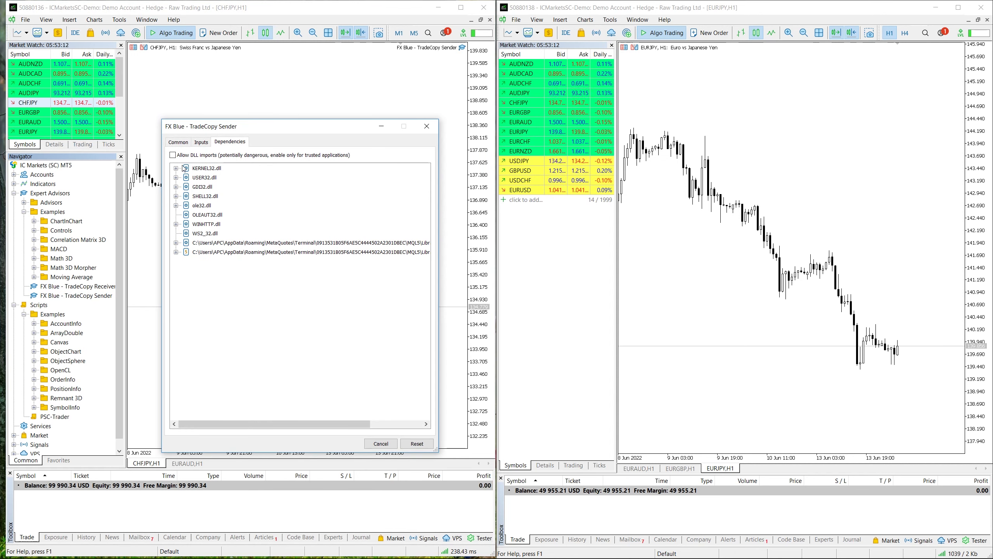
{"action": "left_click", "coordinate": [172, 155]}
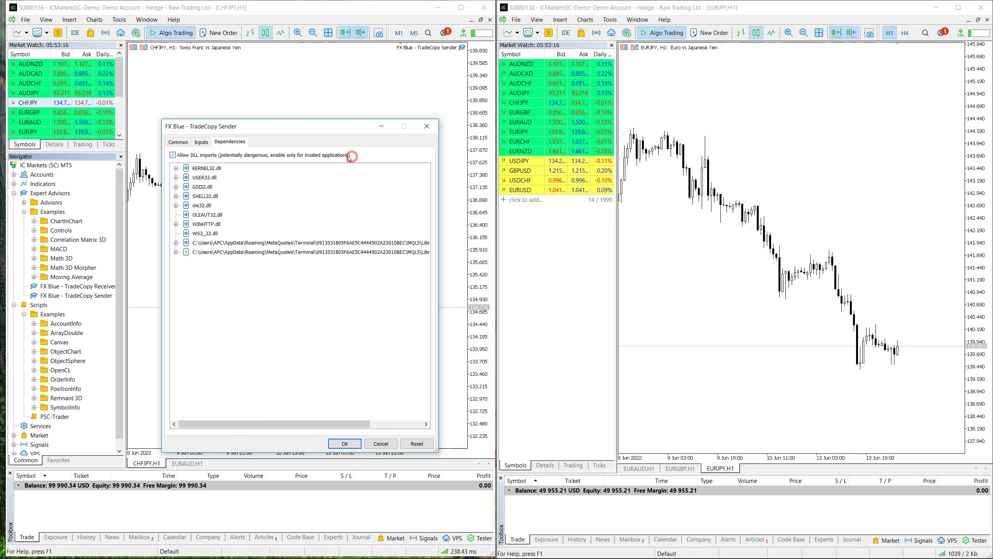
- Review the sender's input parameters, keep its Channel as TradeCopy, and accept the advisor settings
{"action": "left_click", "coordinate": [201, 143]}
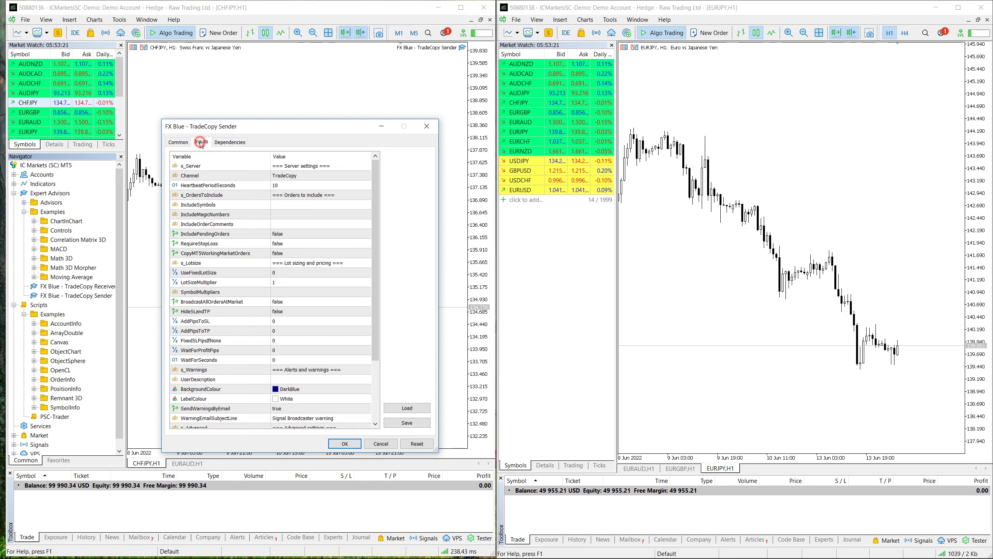
{"action": "left_click", "coordinate": [305, 177]}
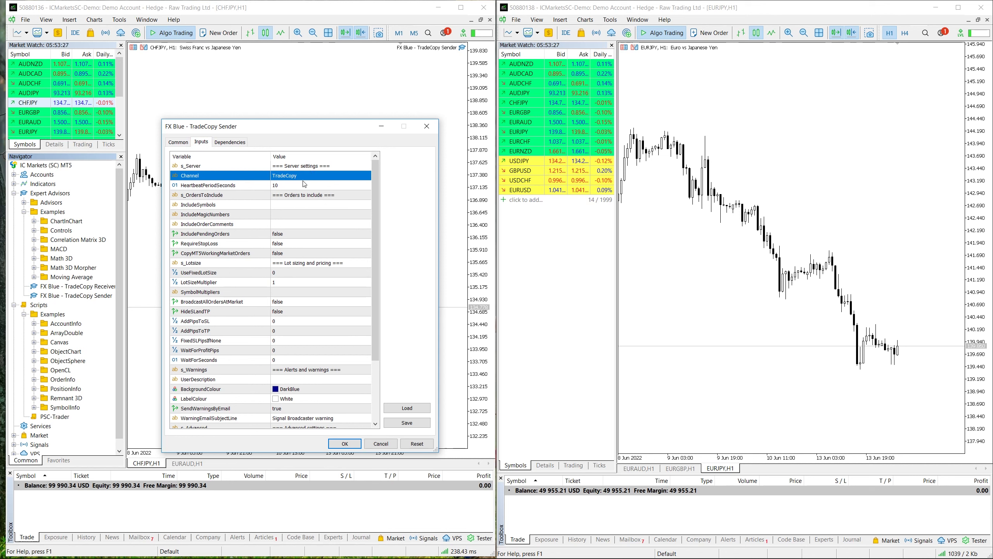
{"action": "scroll", "coordinate": [307, 172], "scroll_direction": "down", "scroll_amount": 3}
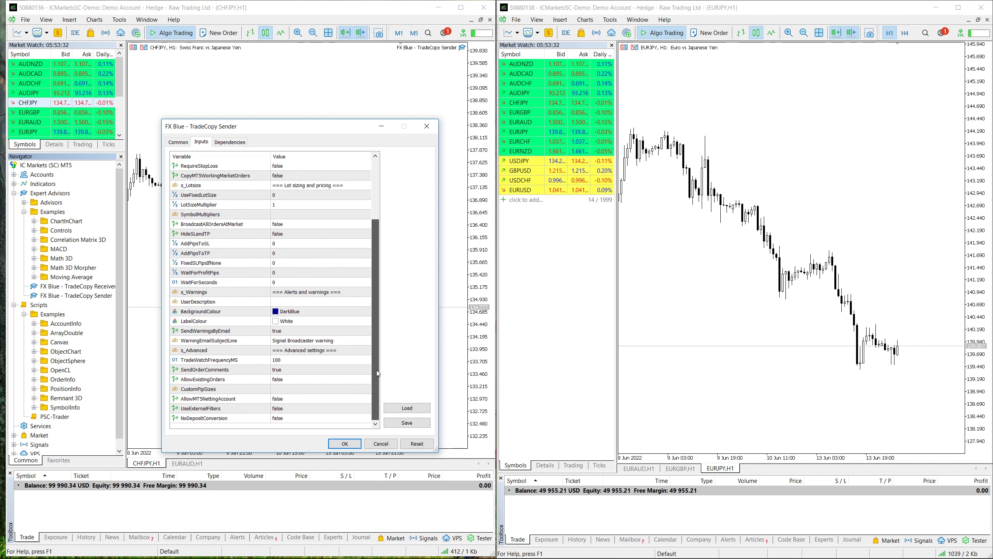
{"action": "left_click", "coordinate": [349, 445]}
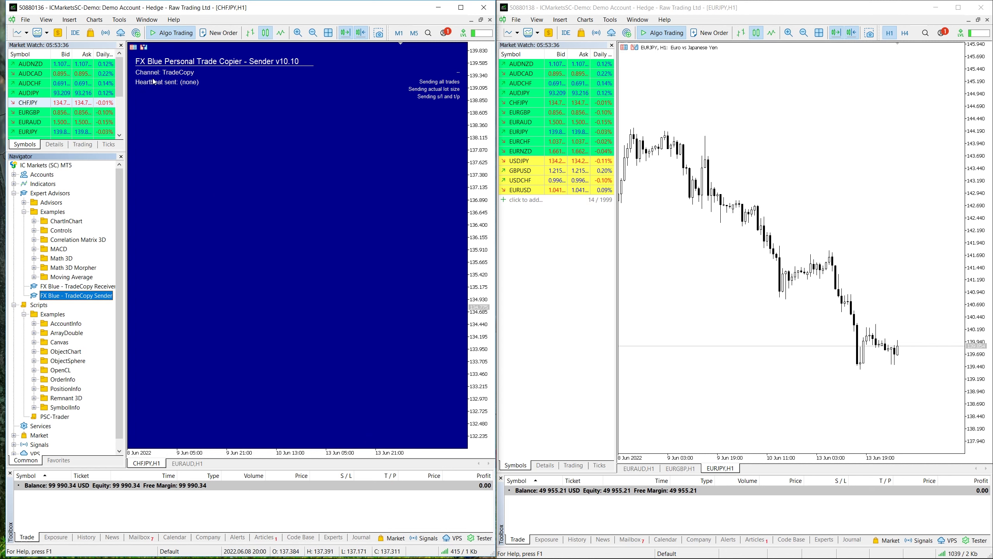
- Replace the Market Watch with the Navigator in the EURJPY terminal
{"action": "left_click", "coordinate": [723, 289]}
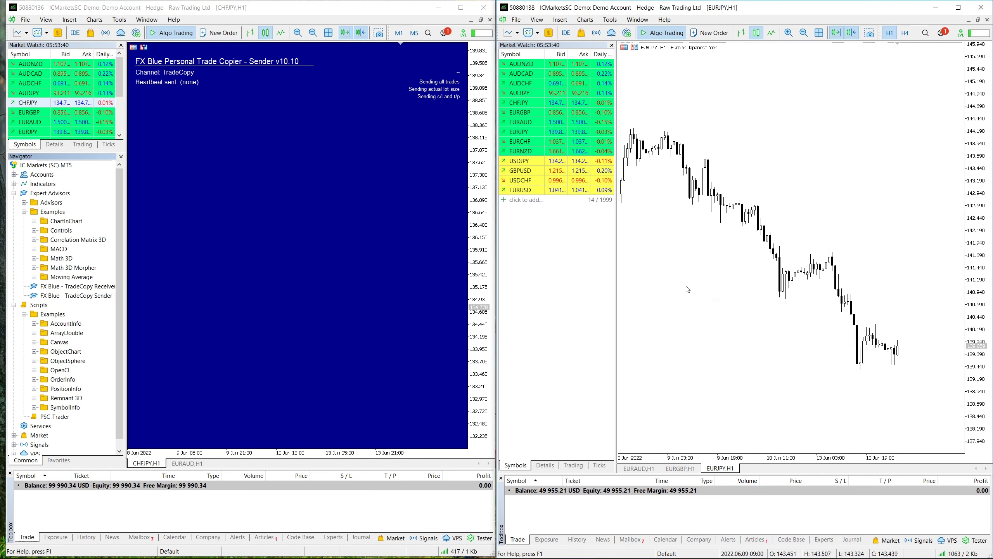
{"action": "left_click", "coordinate": [686, 286]}
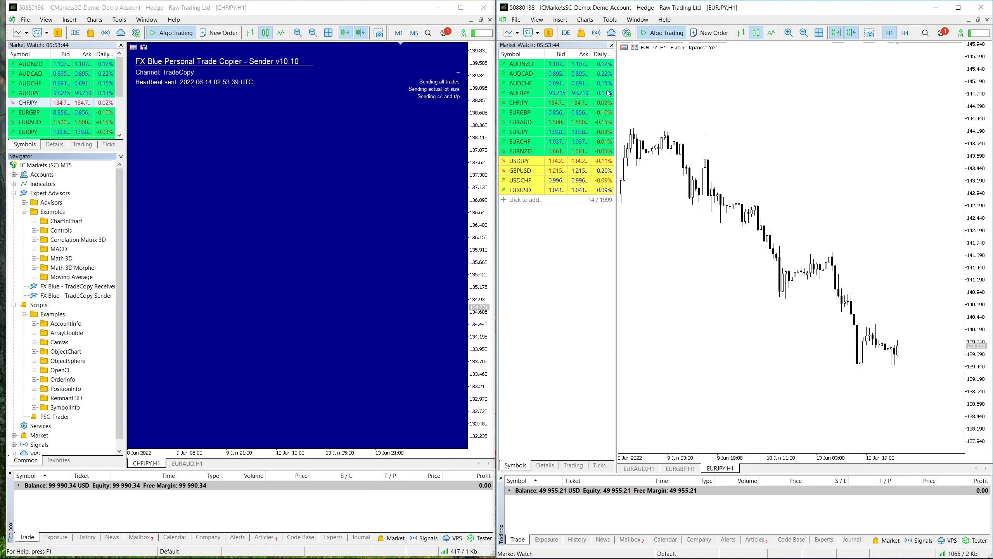
{"action": "left_click", "coordinate": [612, 45]}
{"action": "left_click", "coordinate": [572, 280]}
{"action": "key", "text": "ctrl+n"}
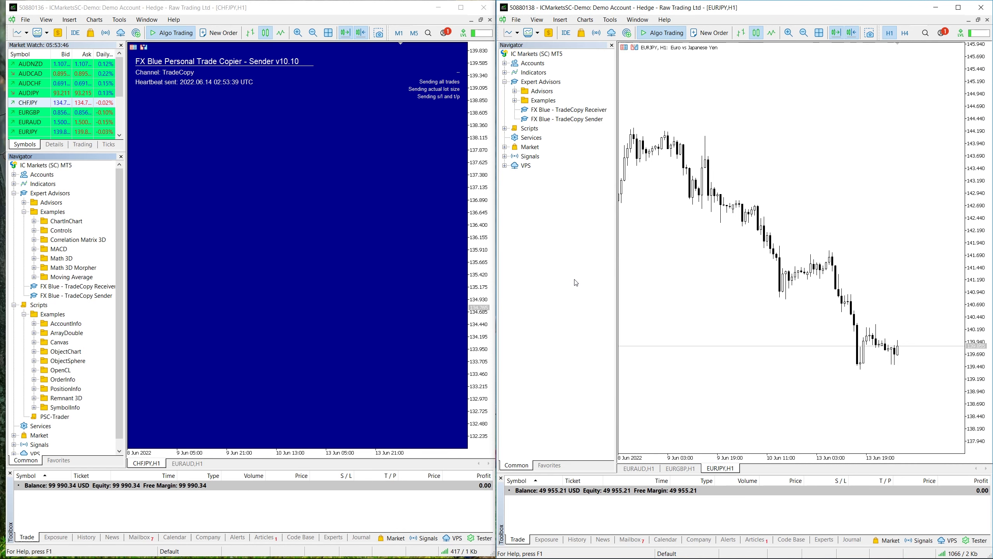
- Add the FX Blue - TradeCopy Receiver advisor to the EURJPY H1 chart with DLL imports allowed
{"action": "left_click", "coordinate": [559, 119]}
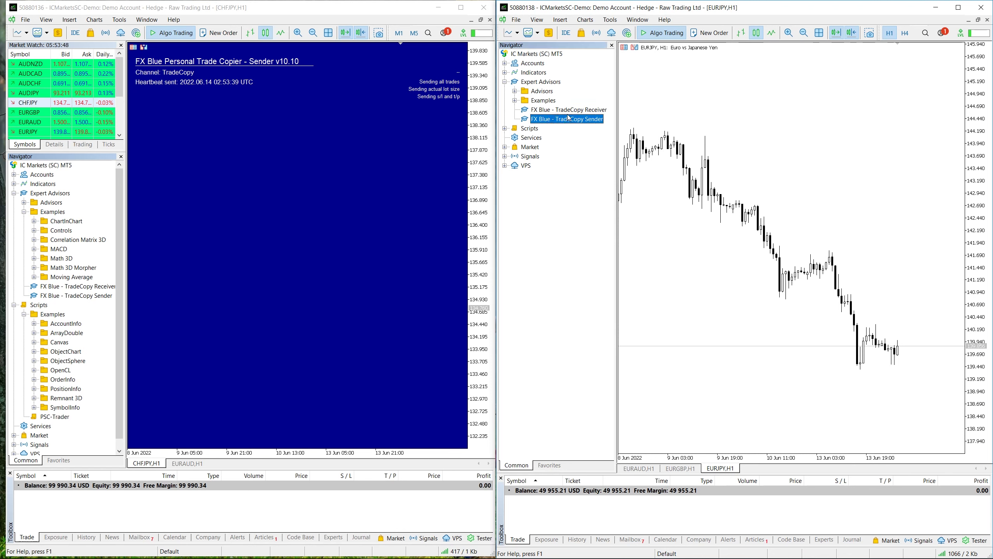
{"action": "left_click", "coordinate": [569, 111]}
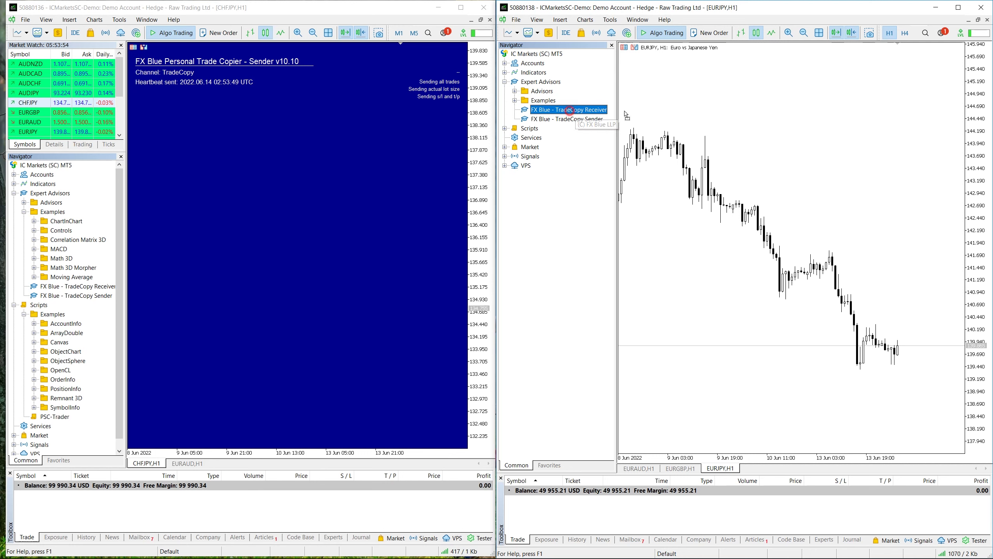
{"action": "left_click_drag", "start_coordinate": [570, 111], "coordinate": [712, 152]}
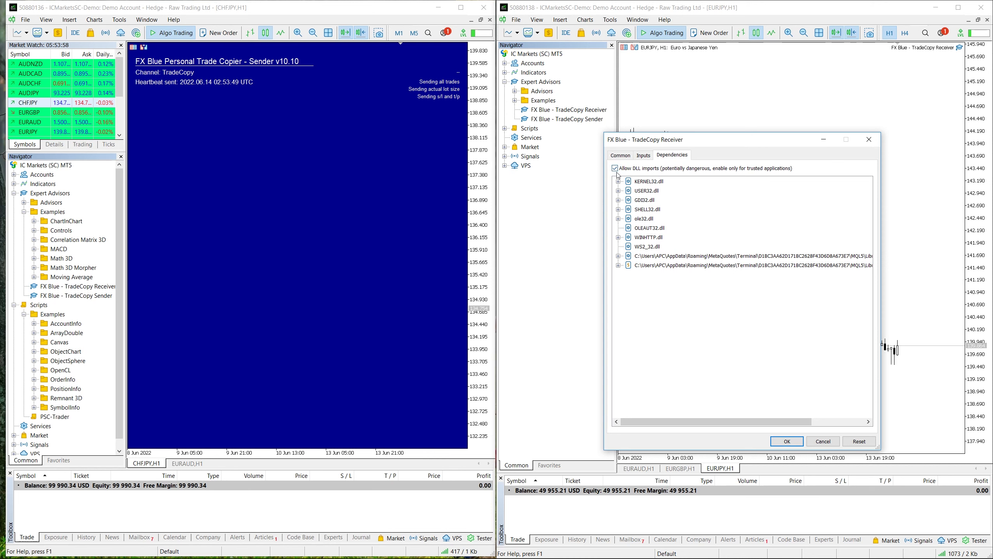
- Review the receiver's channel and entry-signal parameters, keeping Channel as TradeCopy, IgnoreNewEntrySignals false and BuySellOnly as Both buys and sells
{"action": "left_click", "coordinate": [643, 155]}
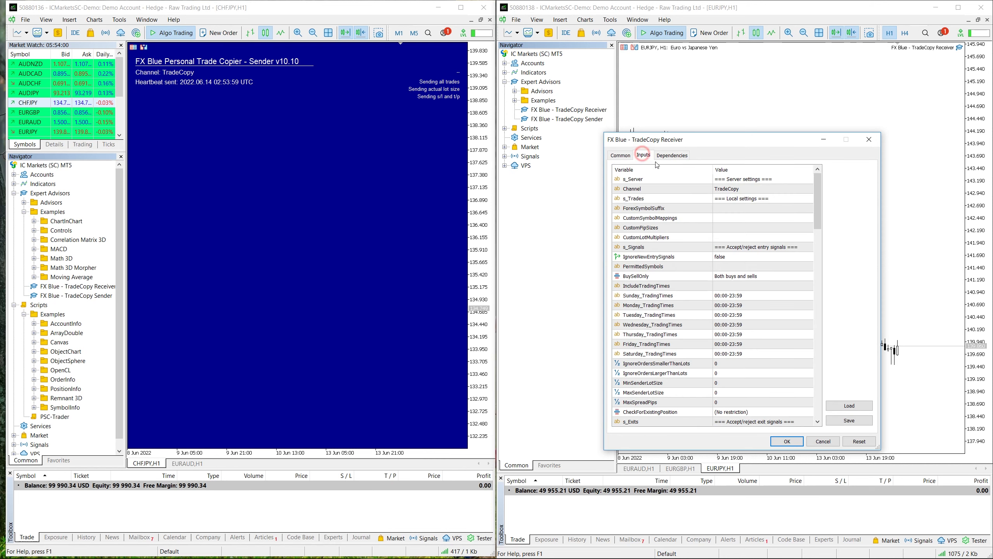
{"action": "left_click", "coordinate": [743, 192]}
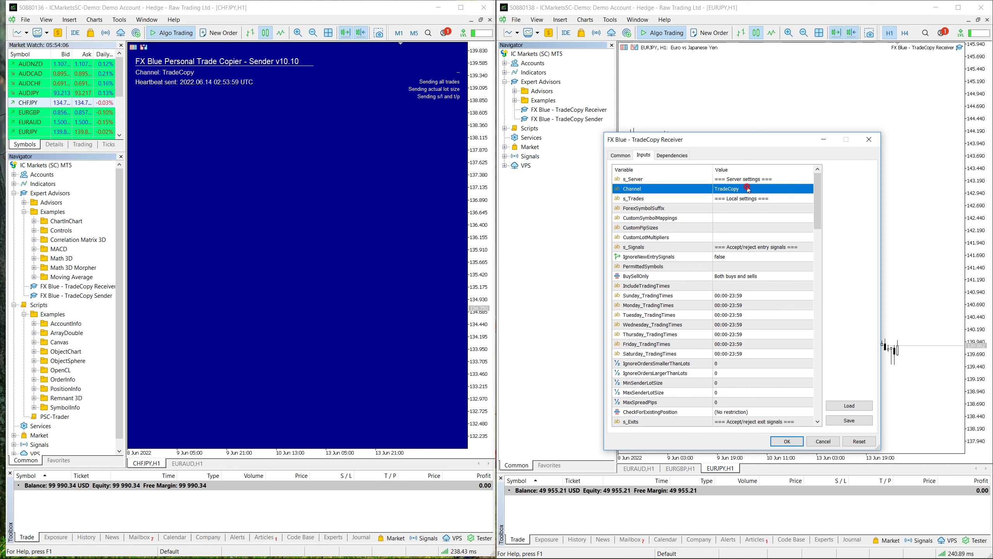
{"action": "left_click", "coordinate": [733, 193]}
{"action": "left_click", "coordinate": [655, 258]}
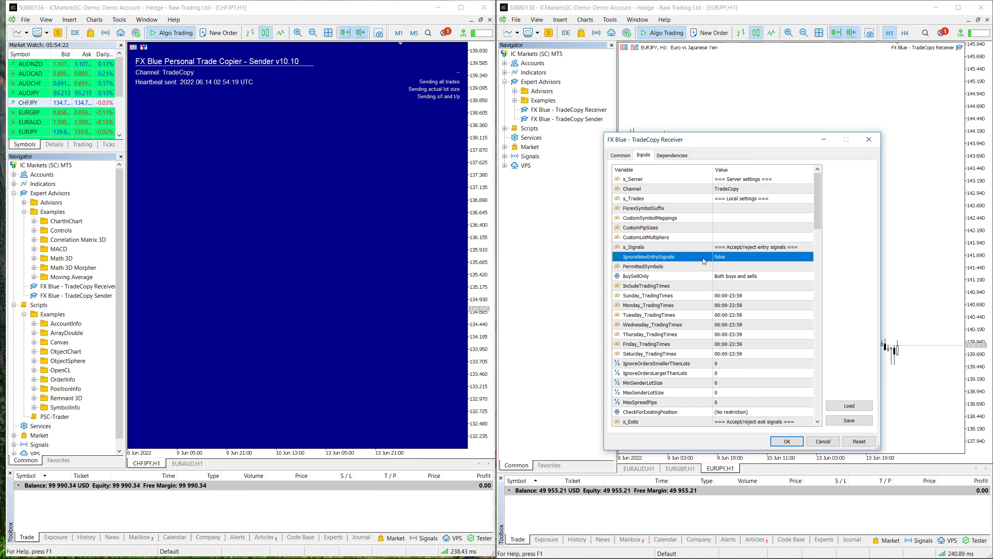
{"action": "double_click", "coordinate": [731, 258]}
{"action": "left_click", "coordinate": [662, 279]}
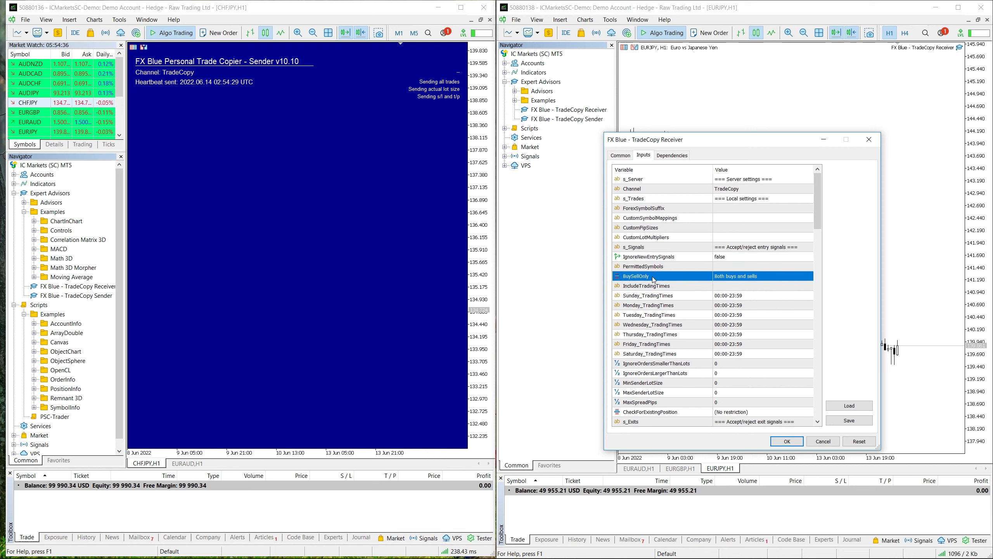
{"action": "left_click", "coordinate": [754, 275]}
{"action": "left_click", "coordinate": [754, 276]}
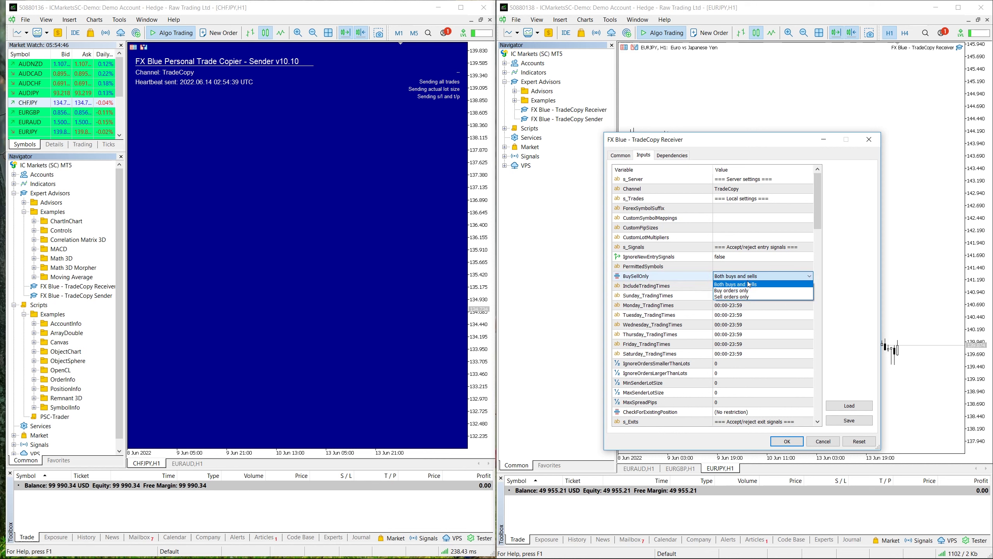
{"action": "left_click", "coordinate": [749, 276]}
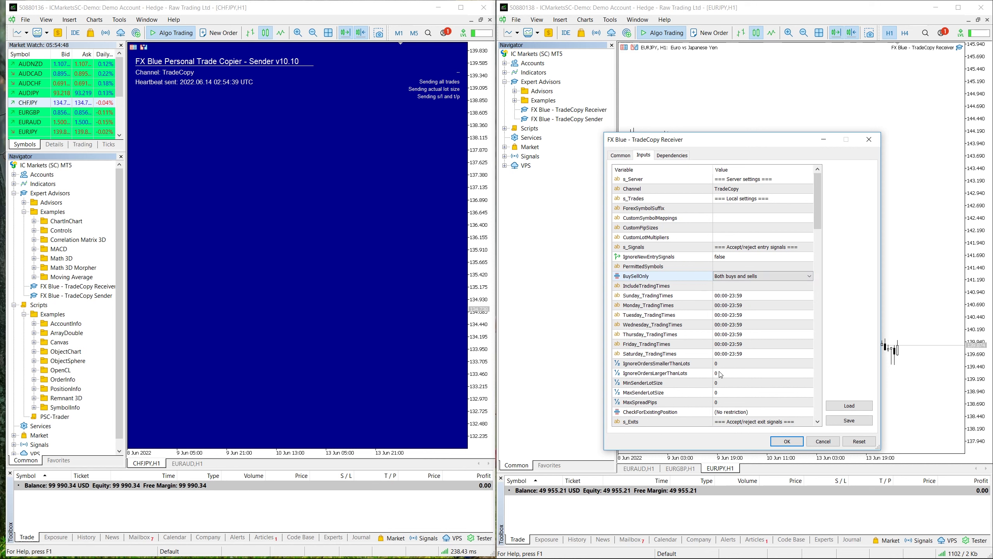
- Examine the receiver's order-size filters, IgnoreAllExitSignals, the slippage management parameters and InvertTrades
{"action": "left_click", "coordinate": [729, 364]}
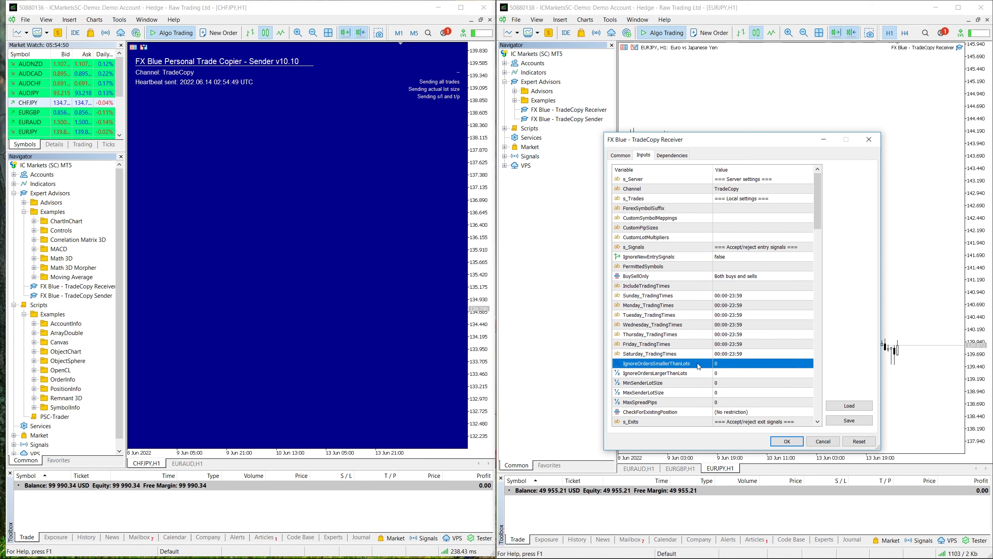
{"action": "left_click", "coordinate": [730, 373]}
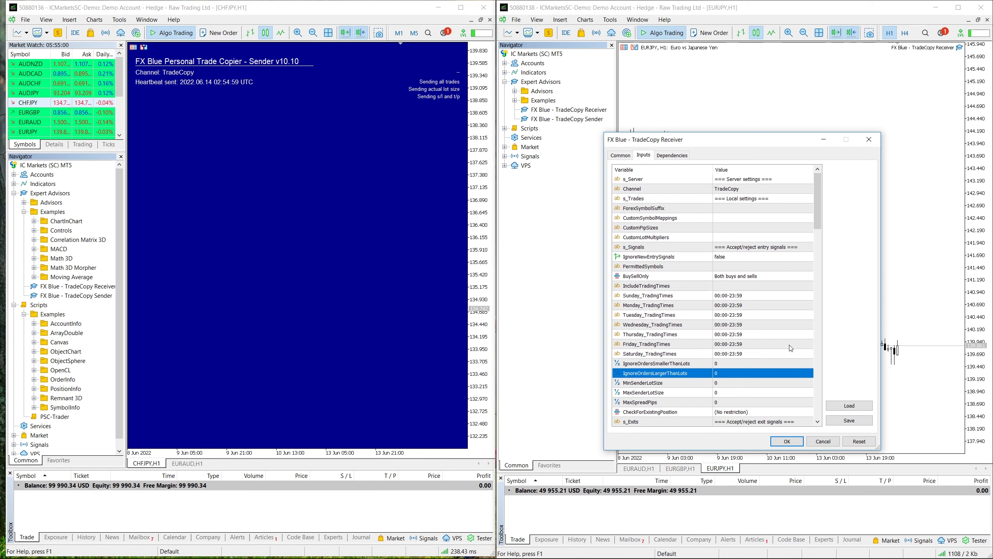
{"action": "scroll", "coordinate": [820, 201], "scroll_direction": "down", "scroll_amount": 4}
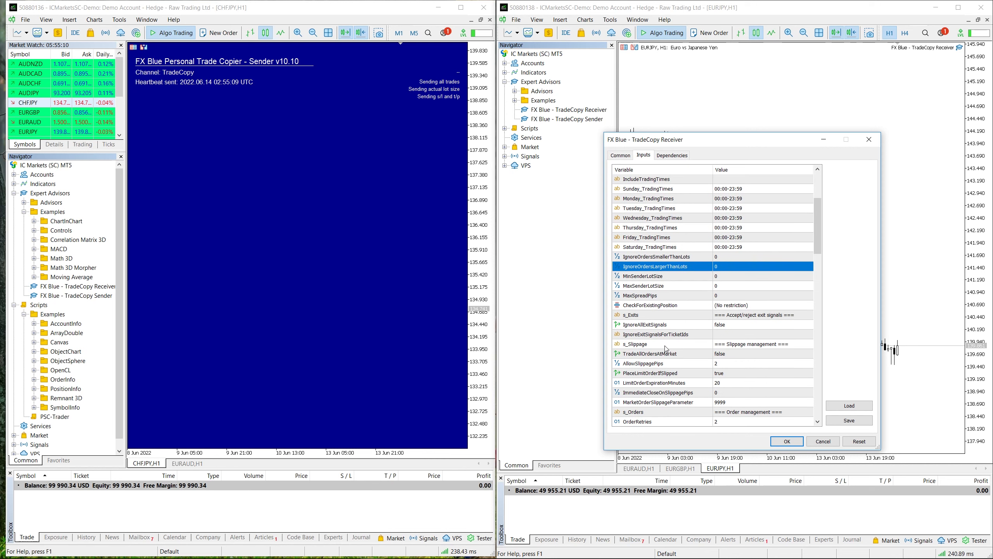
{"action": "left_click", "coordinate": [678, 325]}
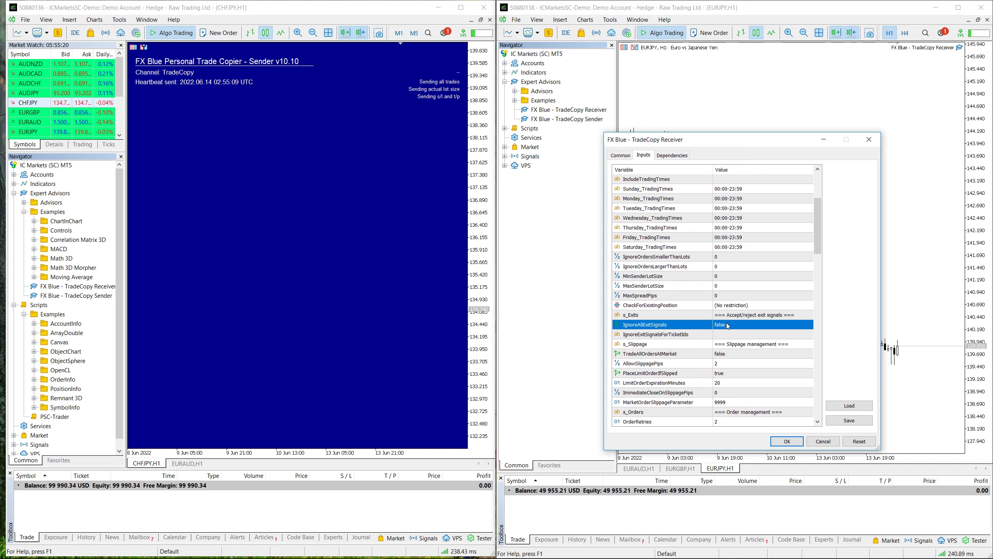
{"action": "left_click", "coordinate": [666, 355]}
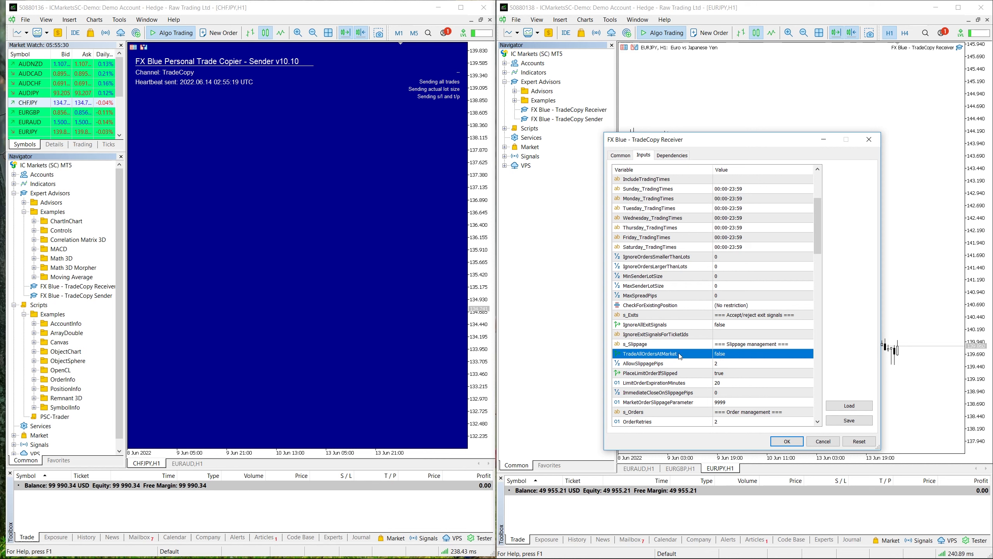
{"action": "left_click", "coordinate": [667, 364]}
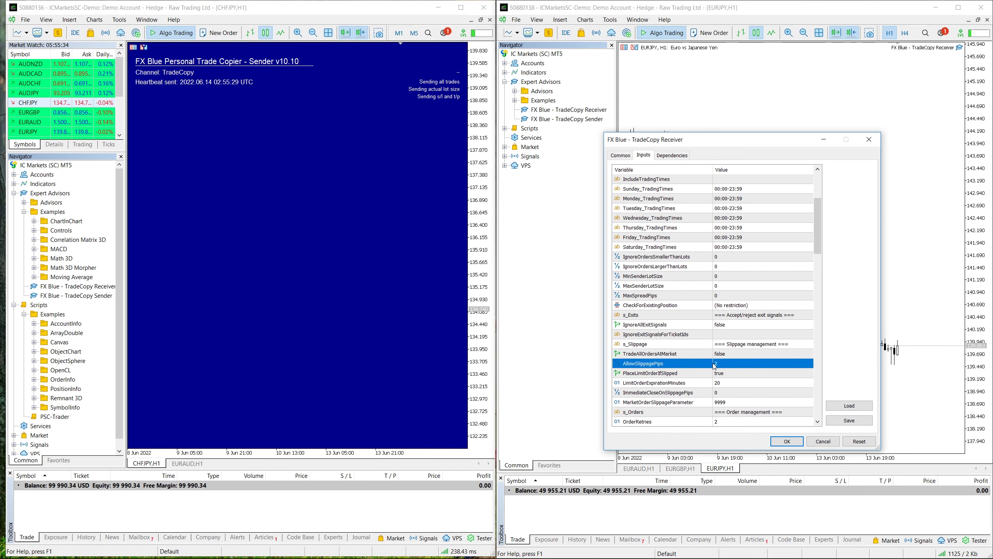
{"action": "key", "text": "Down"}
{"action": "scroll", "coordinate": [692, 388], "scroll_direction": "down", "scroll_amount": 4}
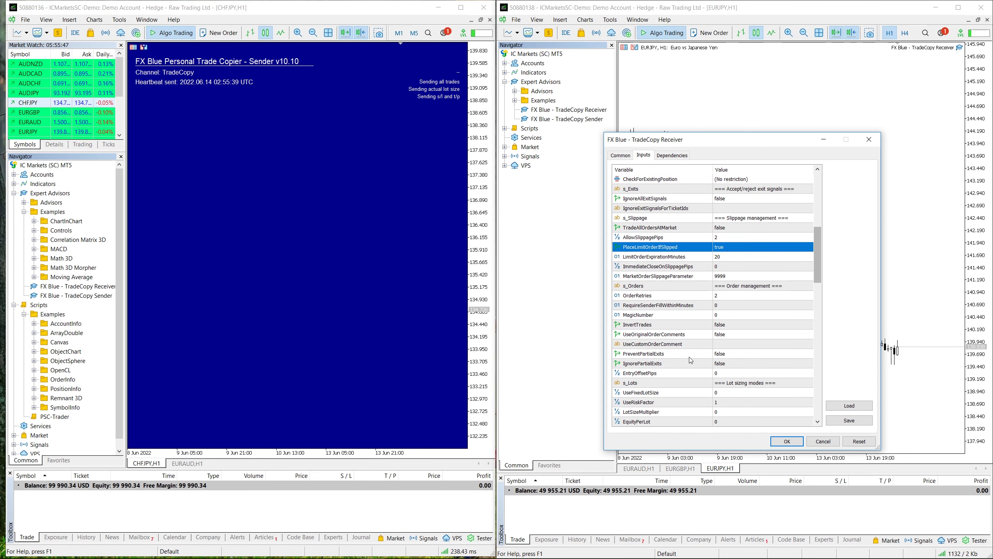
{"action": "left_click", "coordinate": [662, 327]}
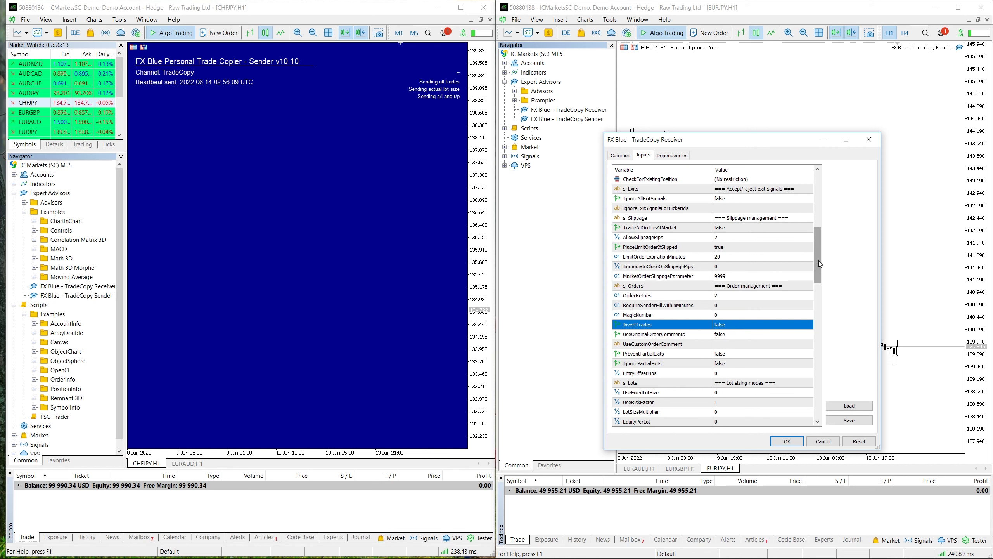
- Examine the receiver's lot sizing modes, including UseFixedLotSize, UseRiskFactor and LotSizeMultiplier
{"action": "scroll", "coordinate": [679, 335], "scroll_direction": "down", "scroll_amount": 3}
{"action": "left_click", "coordinate": [717, 305]}
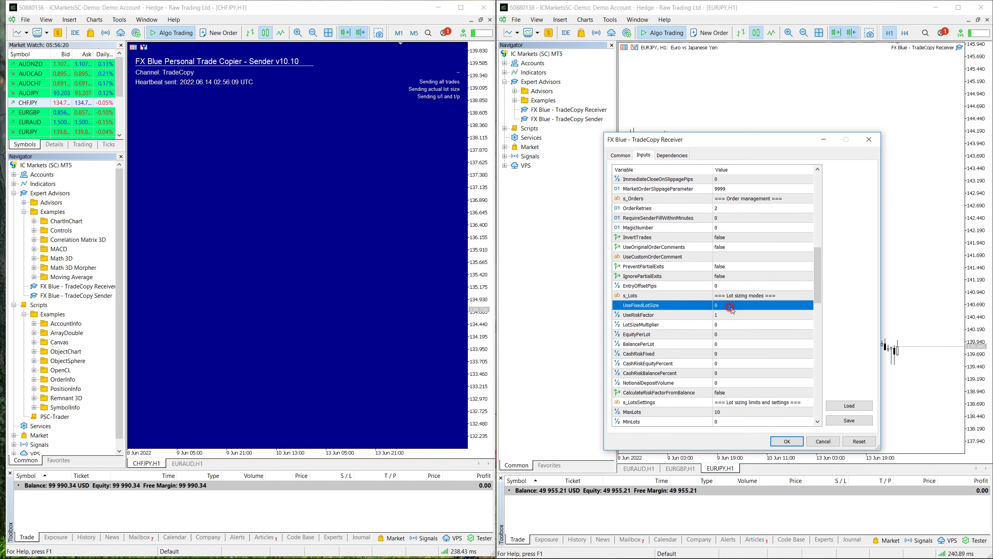
{"action": "scroll", "coordinate": [817, 279], "scroll_direction": "down", "scroll_amount": 1}
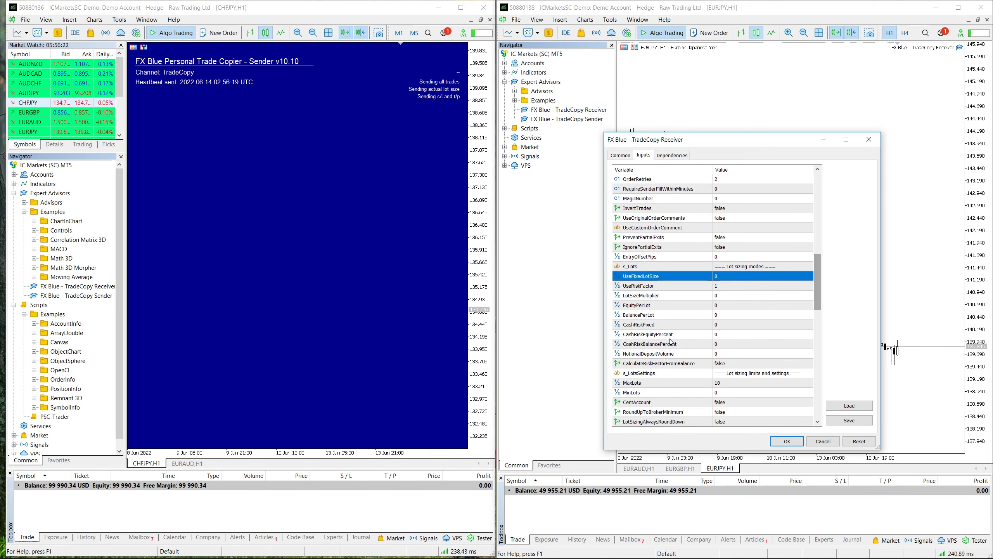
{"action": "left_click", "coordinate": [667, 276]}
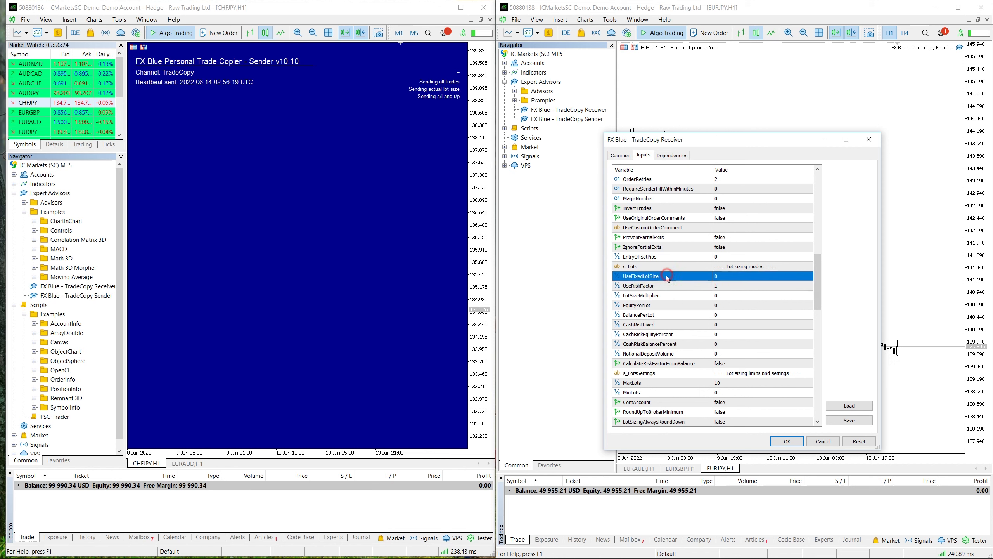
{"action": "left_click", "coordinate": [666, 287]}
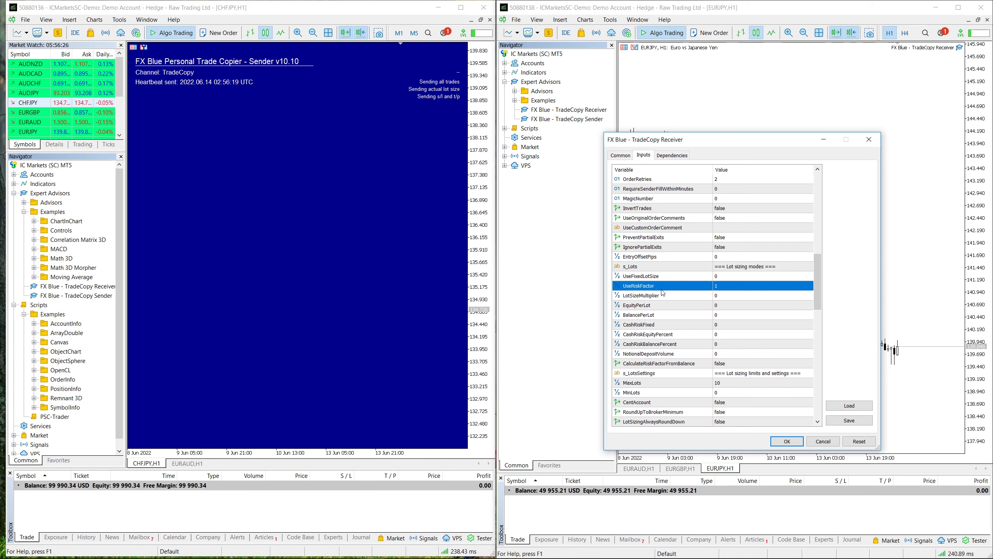
{"action": "left_click", "coordinate": [663, 295]}
{"action": "left_click", "coordinate": [664, 288]}
{"action": "left_click", "coordinate": [731, 287]}
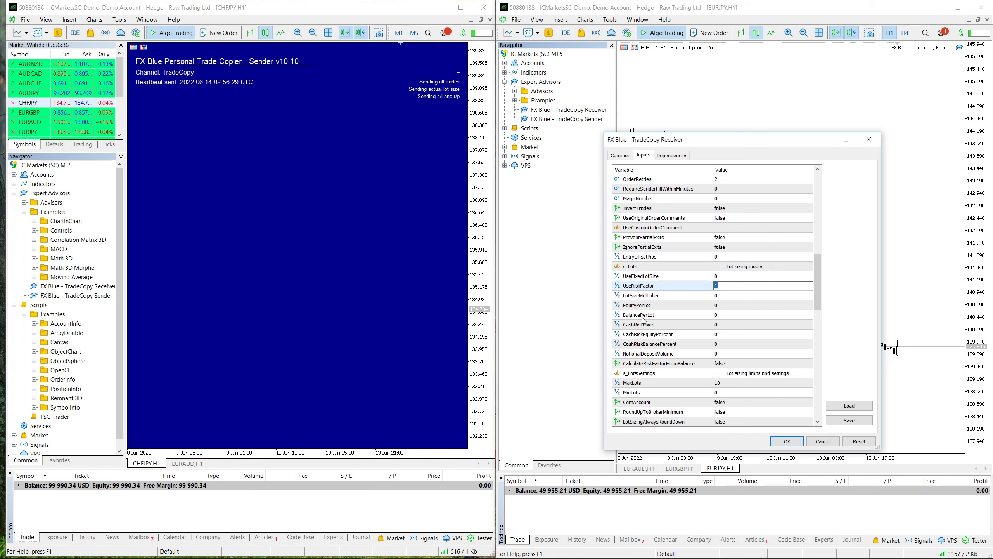
- Try fixed lot sizing on the receiver with UseFixedLotSize set to 1 and UseRiskFactor set to 0
{"action": "left_click", "coordinate": [724, 276]}
{"action": "double_click", "coordinate": [726, 276]}
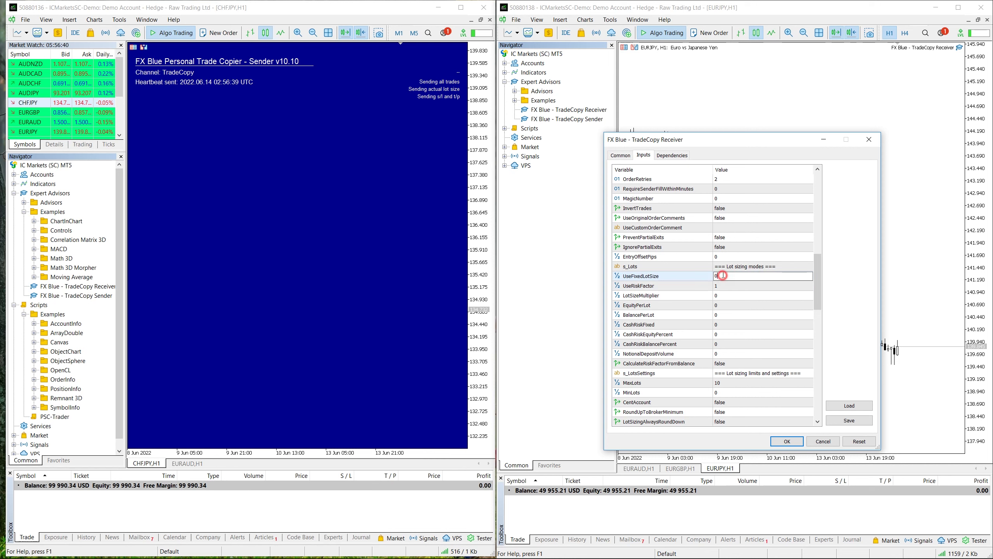
{"action": "type", "text": "1"}
{"action": "left_click", "coordinate": [738, 286]}
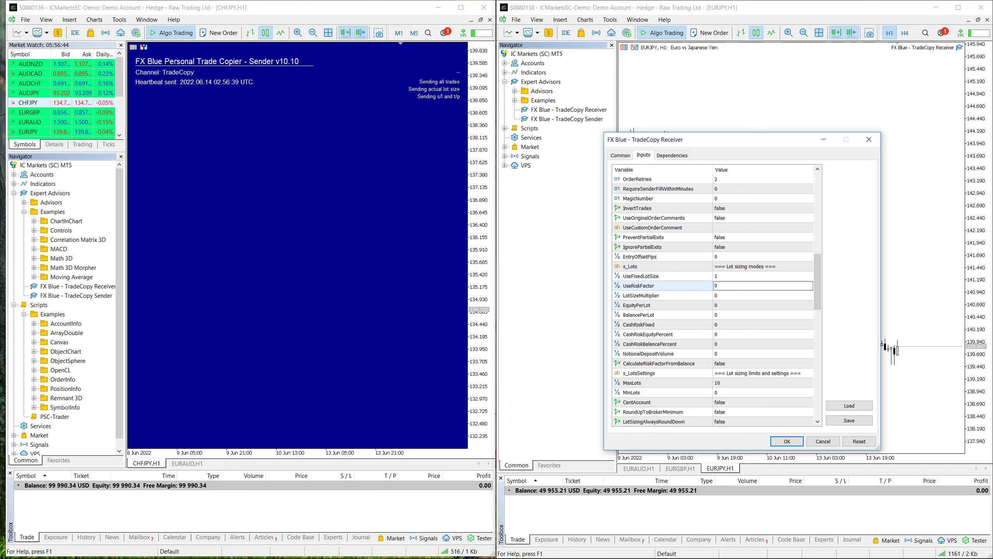
{"action": "left_click", "coordinate": [738, 275]}
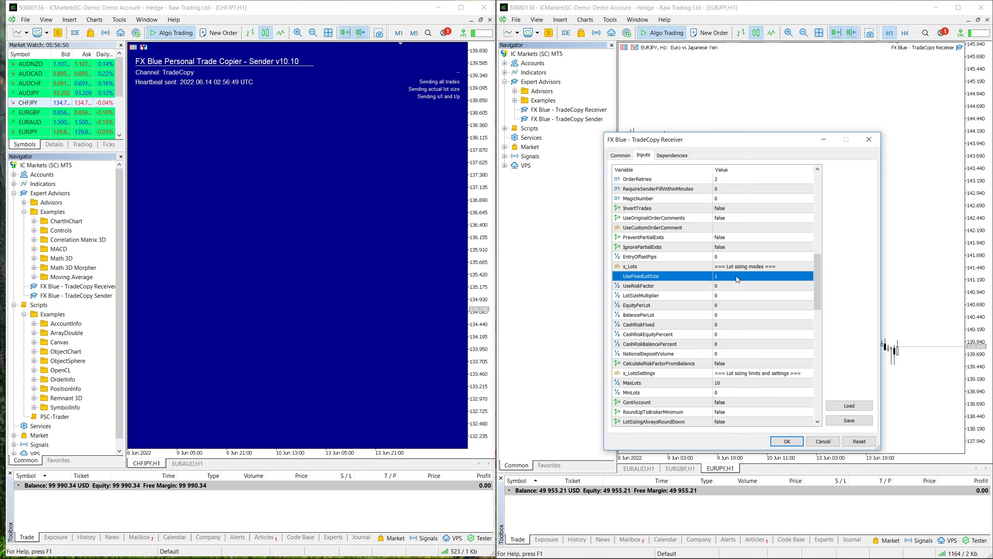
{"action": "left_click", "coordinate": [727, 285]}
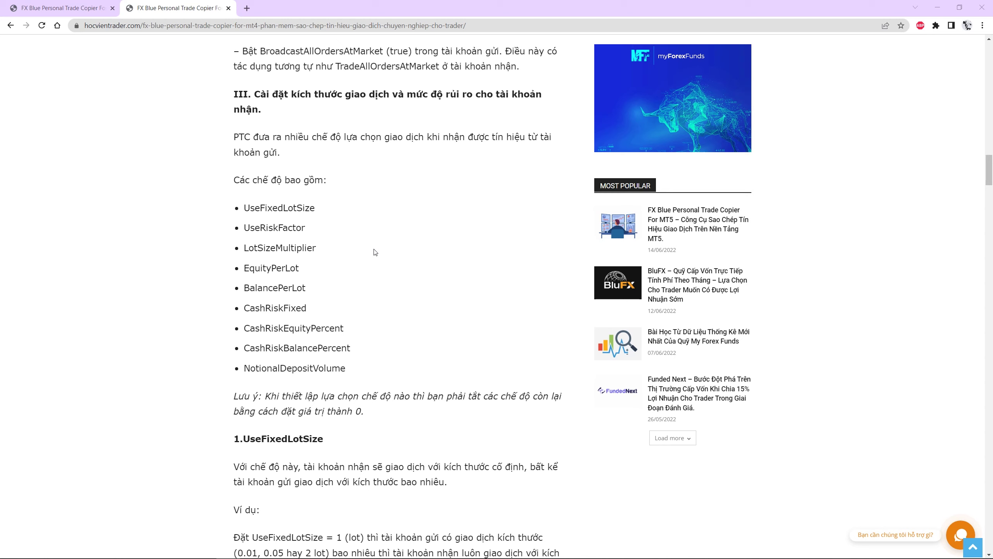
- Switch to the hocvientrader.com article in Chrome and read its explanations of the UseFixedLotSize and UseRiskFactor modes
{"action": "left_click_drag", "start_coordinate": [250, 204], "coordinate": [299, 222]}
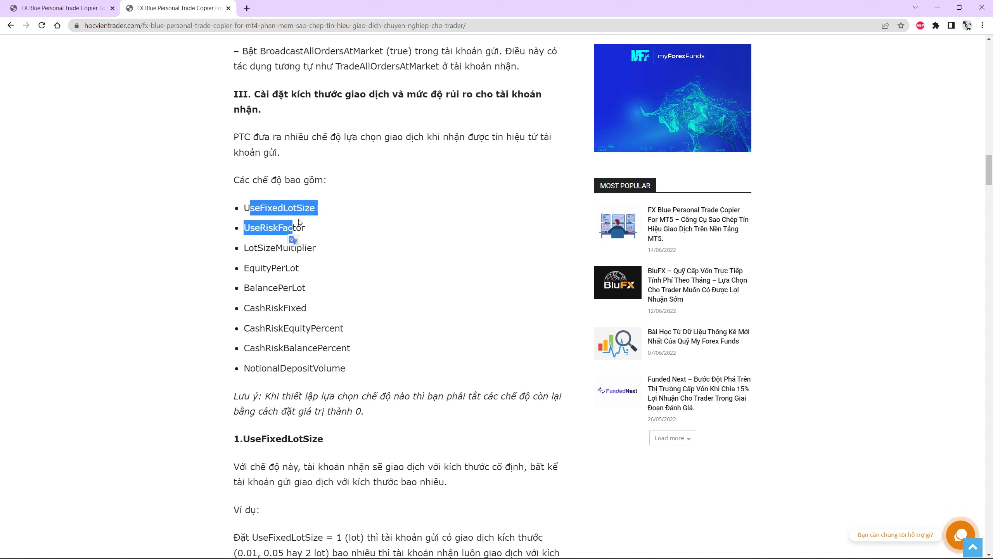
{"action": "left_click", "coordinate": [248, 211]}
{"action": "left_click_drag", "start_coordinate": [244, 207], "coordinate": [296, 229]}
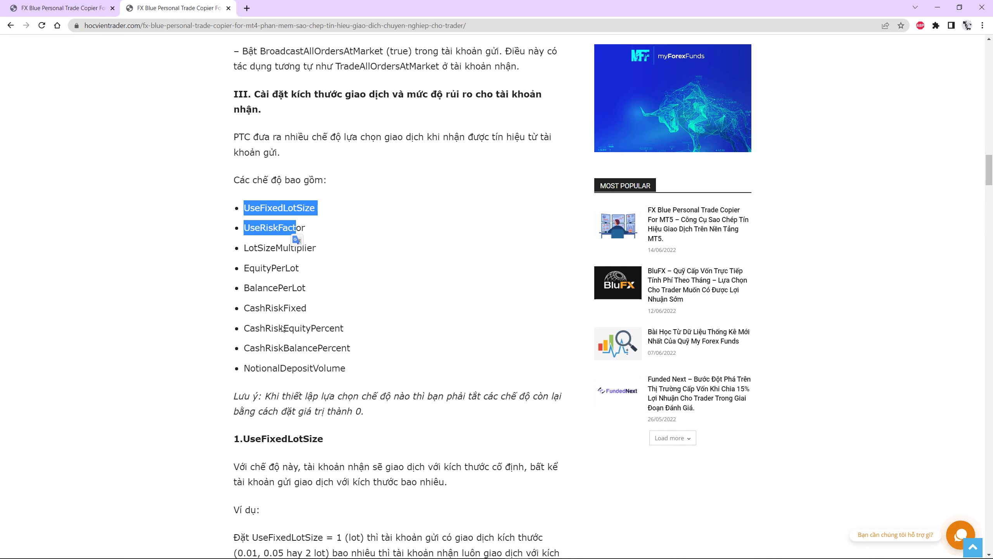
{"action": "scroll", "coordinate": [294, 337], "scroll_direction": "down", "scroll_amount": 7}
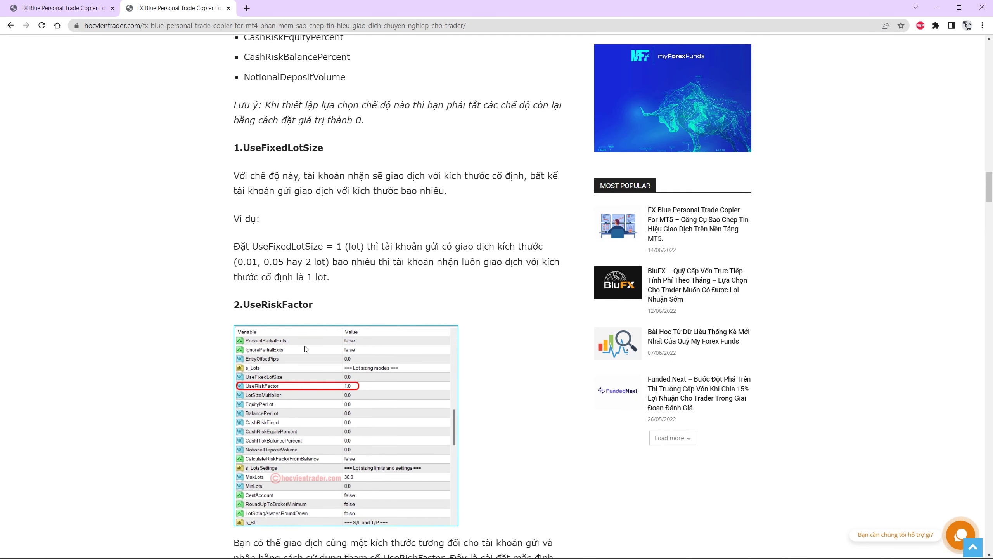
{"action": "scroll", "coordinate": [306, 349], "scroll_direction": "down", "scroll_amount": 4}
{"action": "scroll", "coordinate": [332, 372], "scroll_direction": "down", "scroll_amount": 3}
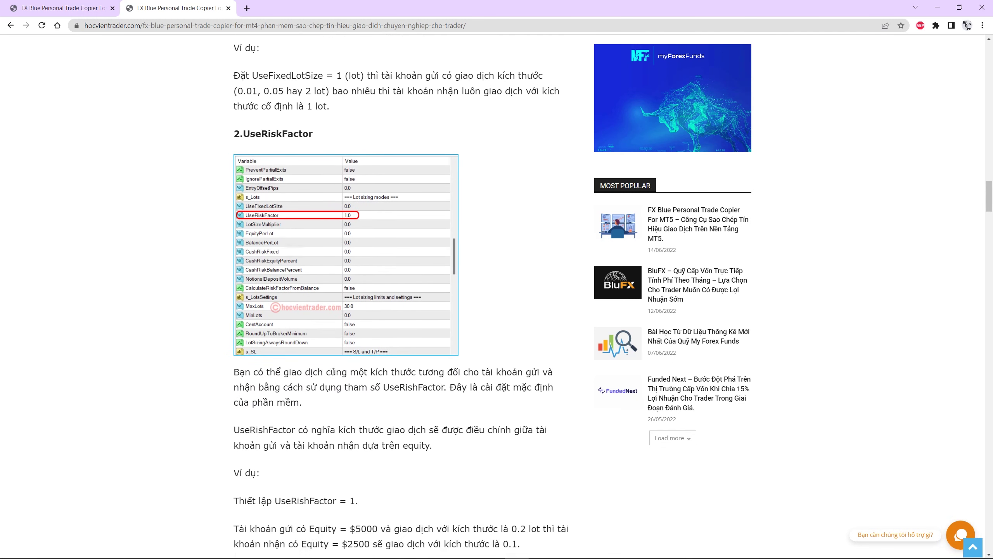
{"action": "scroll", "coordinate": [335, 368], "scroll_direction": "up", "scroll_amount": 3}
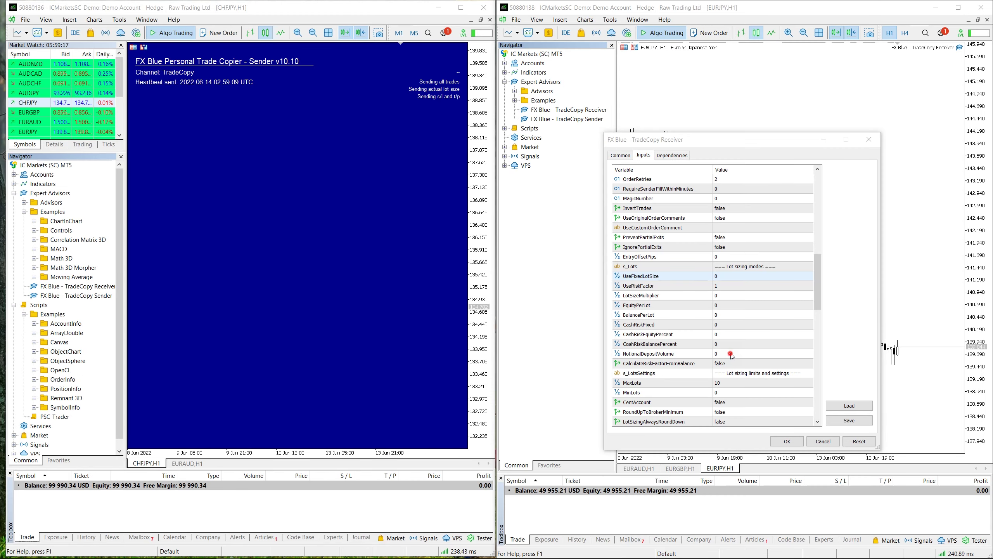
- Review the receiver's MaxLots and MinLots limits, background and label colours and alert parameters, and accept the advisor settings
{"action": "left_click", "coordinate": [741, 383]}
{"action": "left_click", "coordinate": [653, 386]}
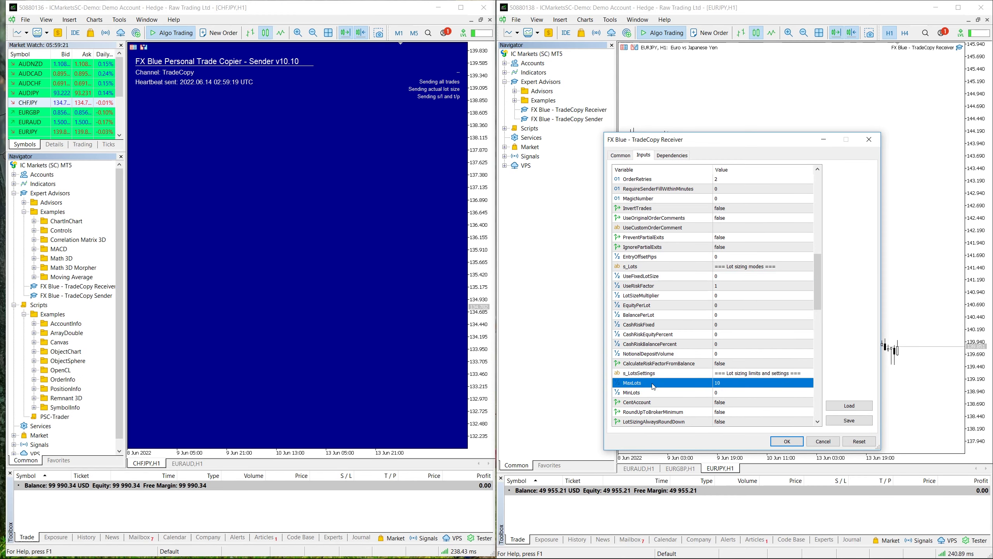
{"action": "left_click", "coordinate": [650, 393]}
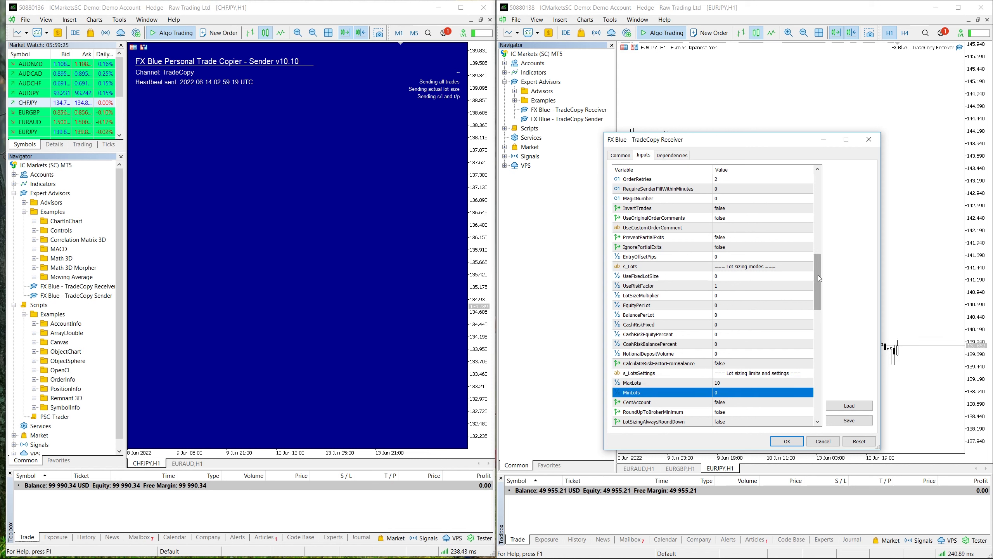
{"action": "left_click_drag", "start_coordinate": [820, 279], "coordinate": [811, 335]}
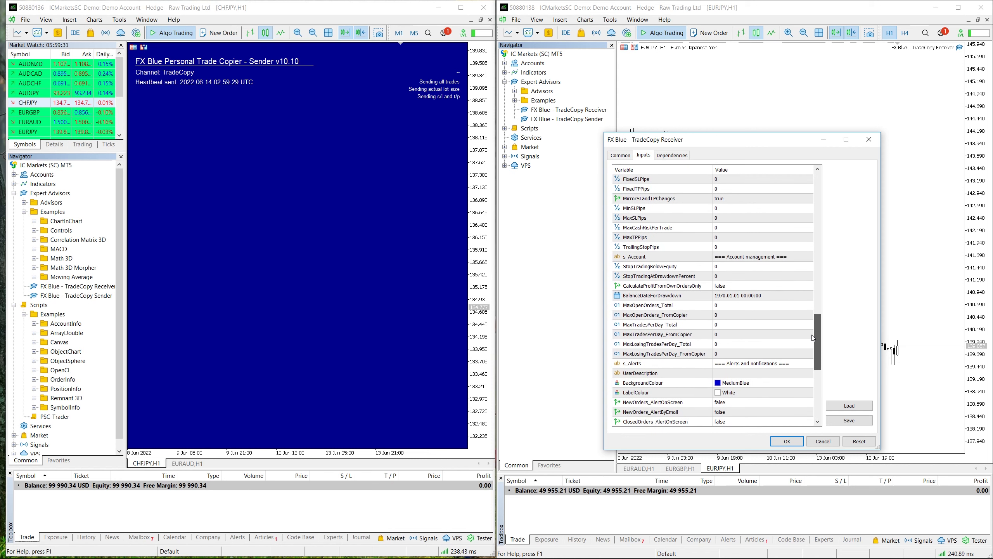
{"action": "left_click", "coordinate": [734, 384]}
{"action": "left_click", "coordinate": [690, 393]}
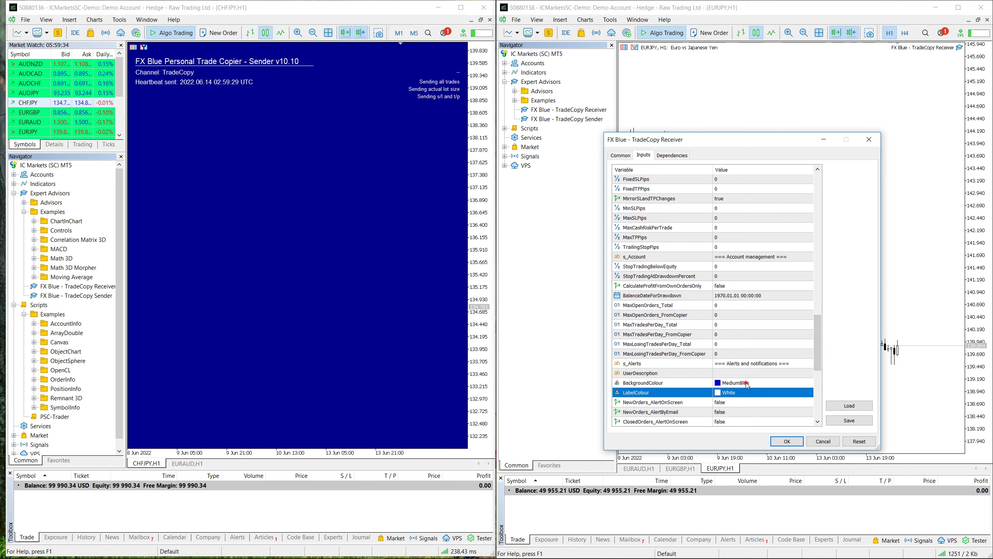
{"action": "left_click", "coordinate": [747, 386]}
{"action": "left_click_drag", "start_coordinate": [817, 340], "coordinate": [814, 386]}
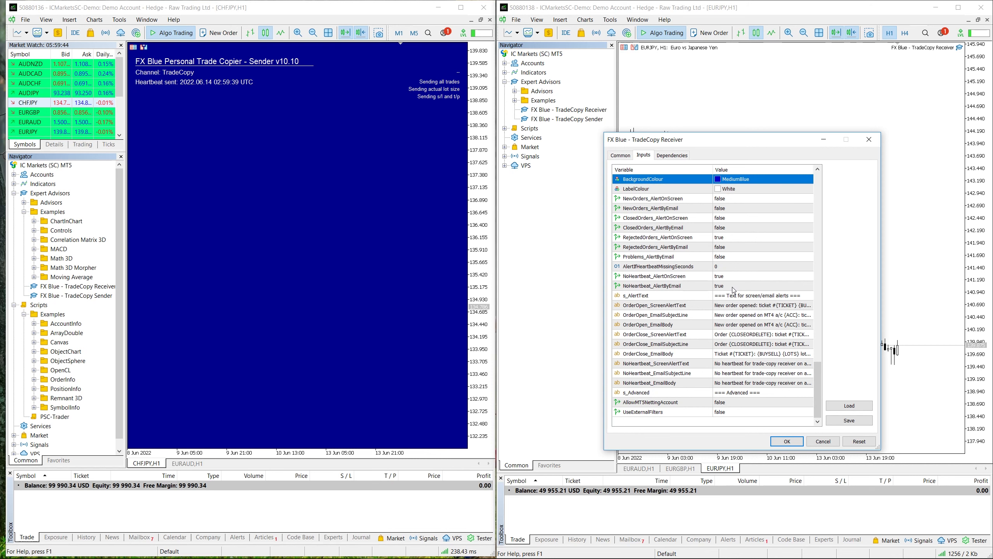
{"action": "scroll", "coordinate": [674, 250], "scroll_direction": "up", "scroll_amount": 15}
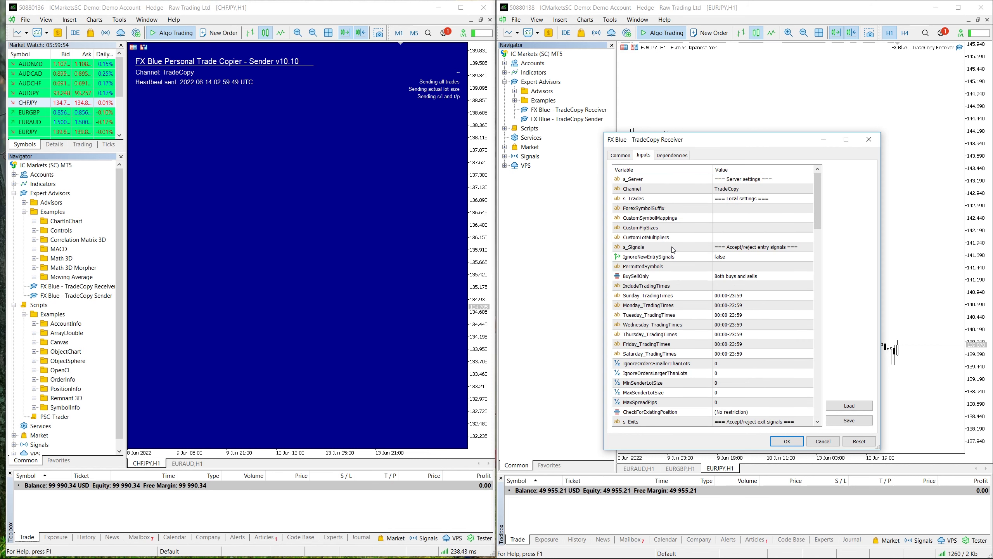
{"action": "left_click", "coordinate": [788, 441]}
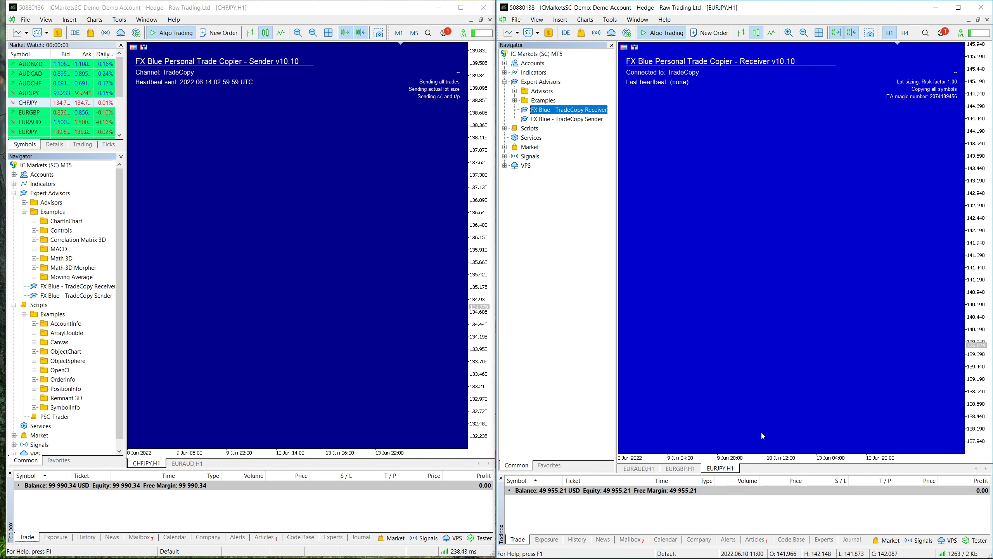
- Show the EURAUD chart in both terminals and compress the price scale of the receiver's chart
{"action": "left_click", "coordinate": [638, 469]}
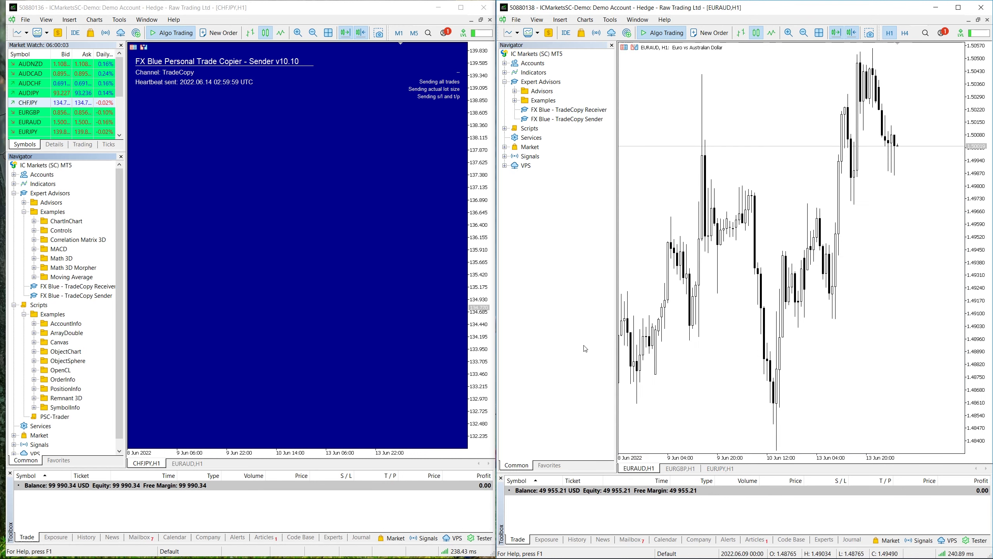
{"action": "left_click_drag", "start_coordinate": [976, 275], "coordinate": [976, 344]}
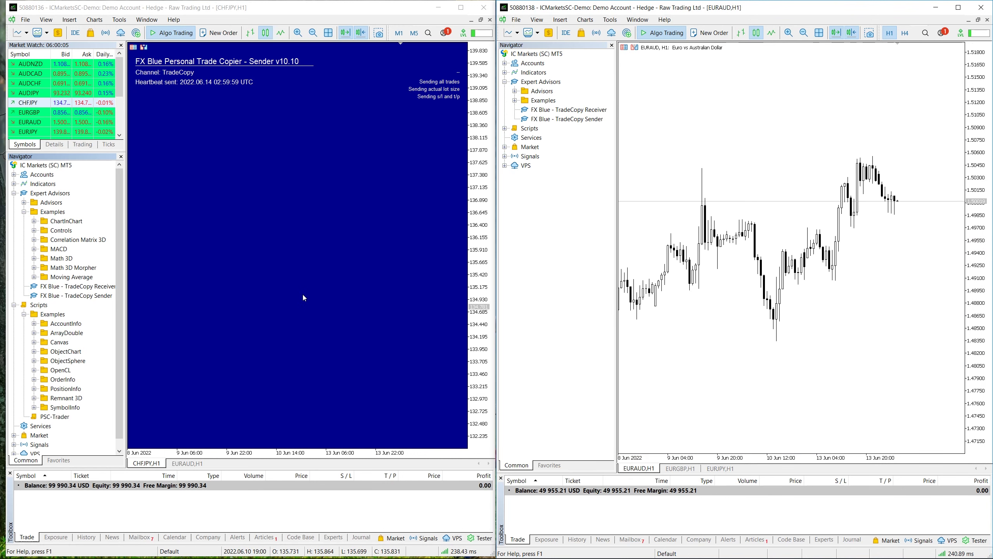
{"action": "left_click", "coordinate": [187, 464]}
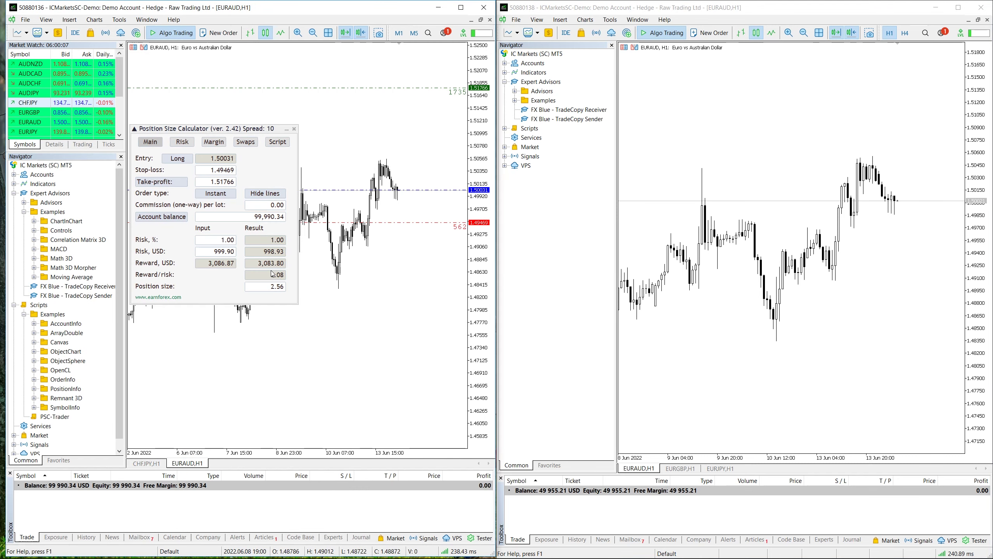
- Open a EURAUD long trade on the sender with the PSC-Trader script and inspect the copied position on the receiver
{"action": "left_click", "coordinate": [356, 308]}
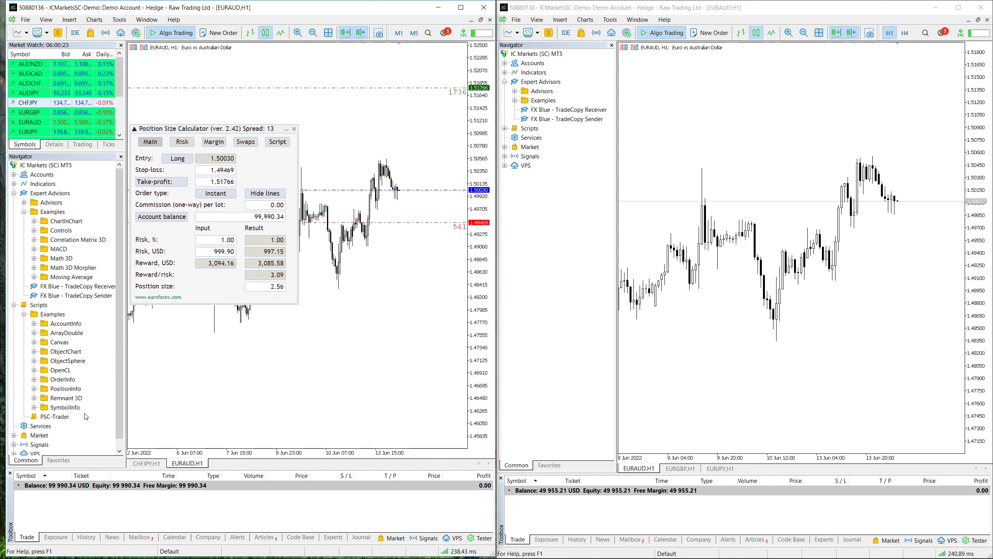
{"action": "left_click", "coordinate": [55, 416]}
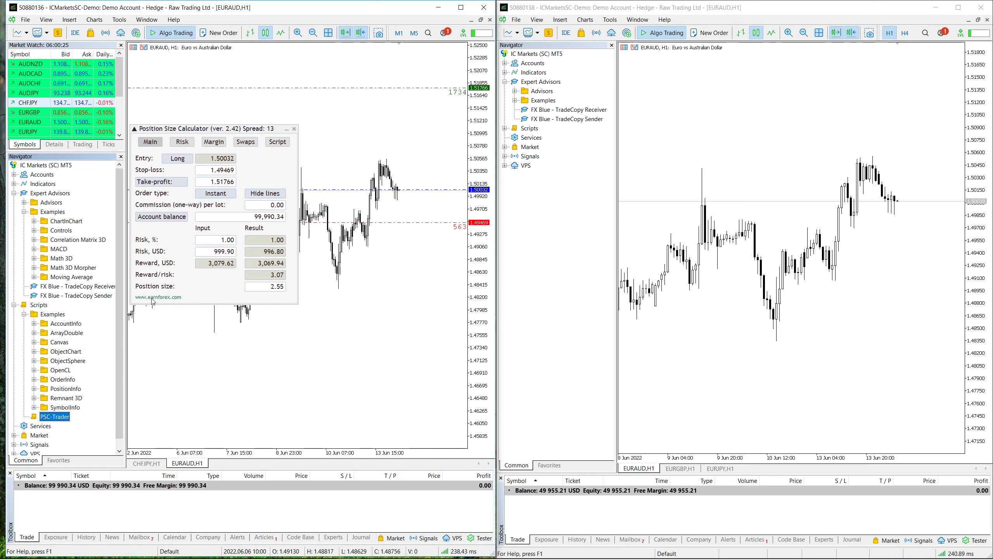
{"action": "double_click", "coordinate": [61, 417]}
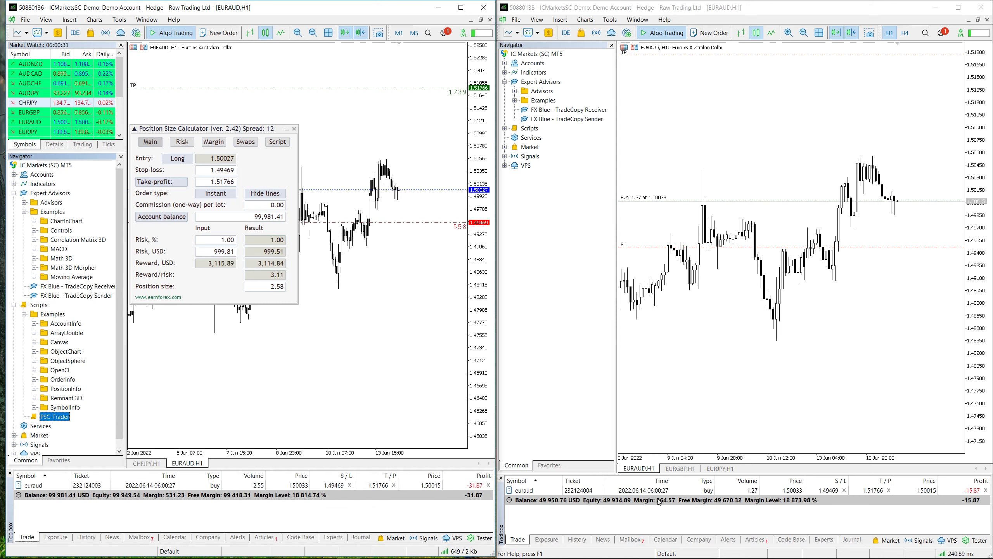
{"action": "left_click", "coordinate": [726, 492]}
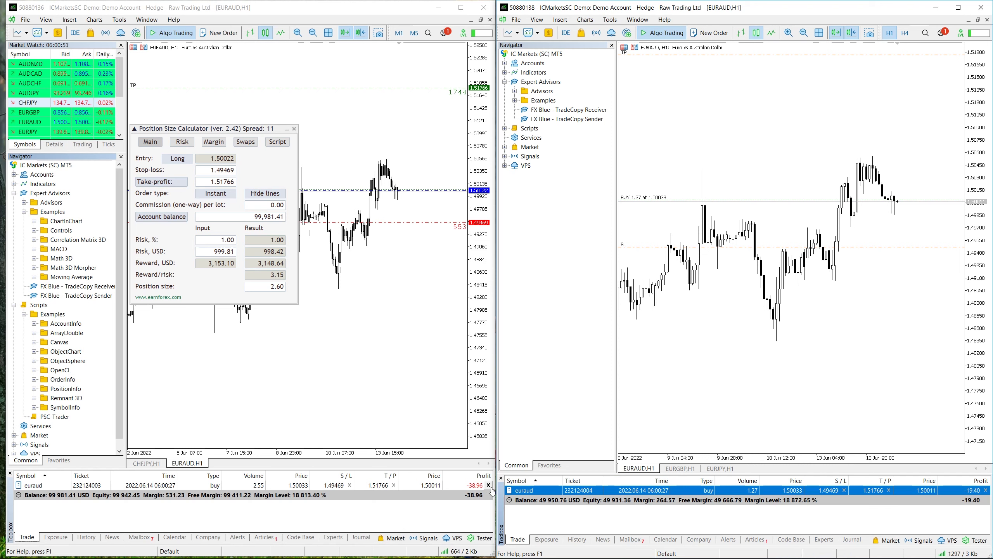
- Attach FX Blue - TradeCopy Receiver to the receiver's EURJPY chart again, replacing the advisor already running there
{"action": "left_click", "coordinate": [721, 468]}
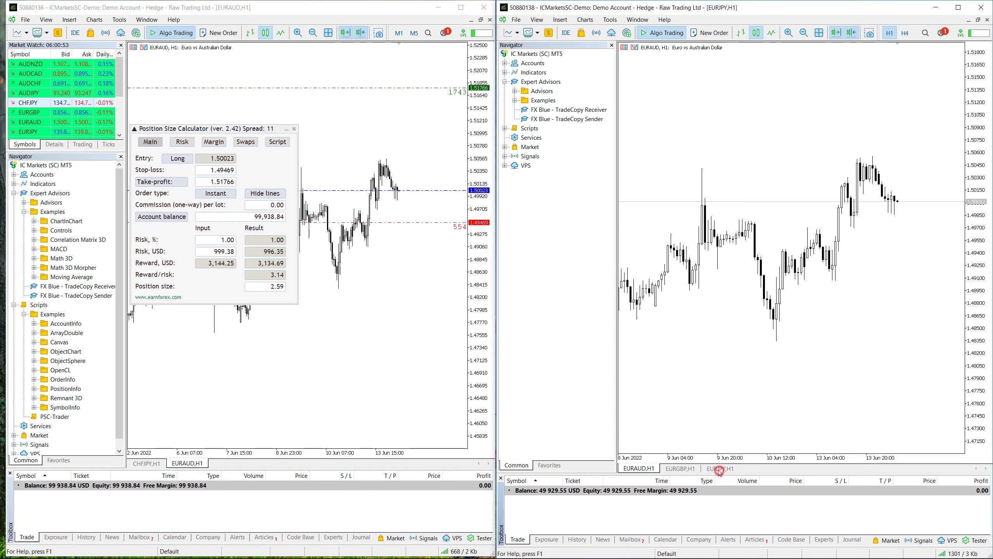
{"action": "left_click_drag", "start_coordinate": [556, 111], "coordinate": [747, 130]}
{"action": "left_click", "coordinate": [548, 321]}
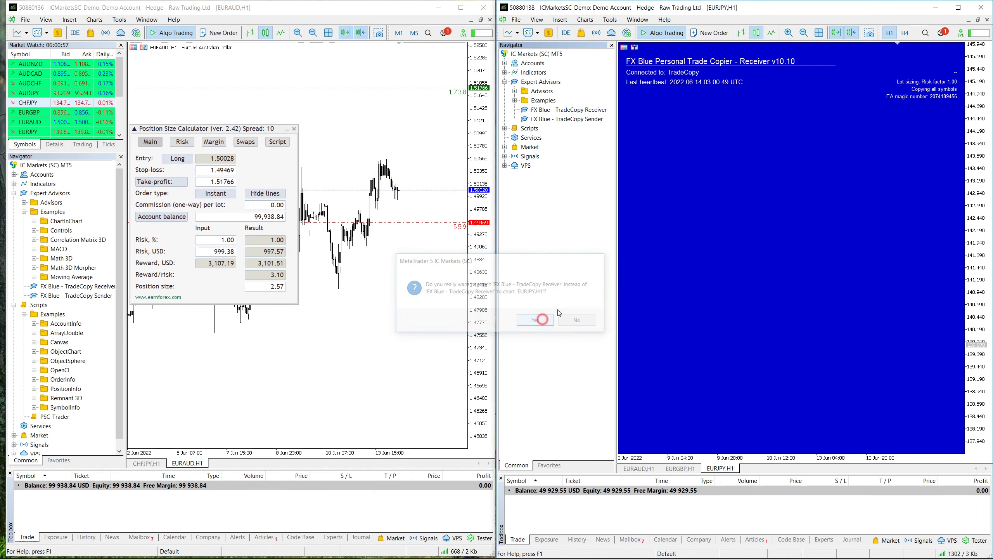
- Set InvertTrades to true in the receiver's order management inputs and accept the advisor settings
{"action": "left_click", "coordinate": [643, 156]}
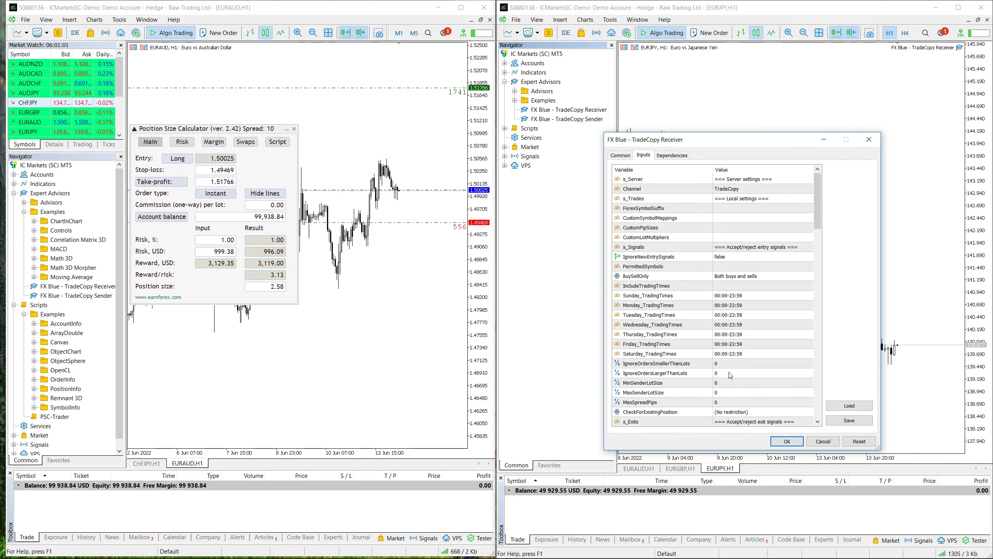
{"action": "scroll", "coordinate": [730, 375], "scroll_direction": "down", "scroll_amount": 3}
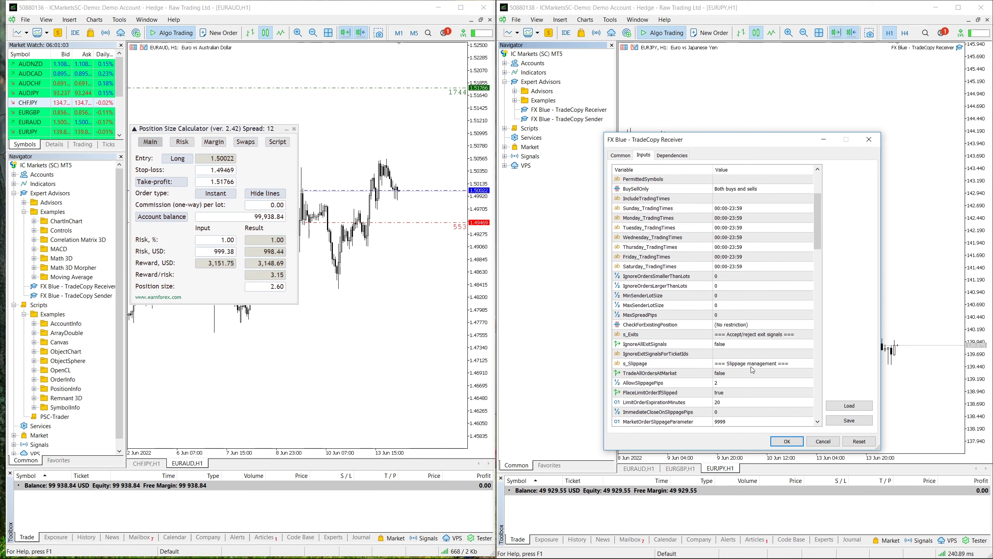
{"action": "scroll", "coordinate": [741, 380], "scroll_direction": "down", "scroll_amount": 2}
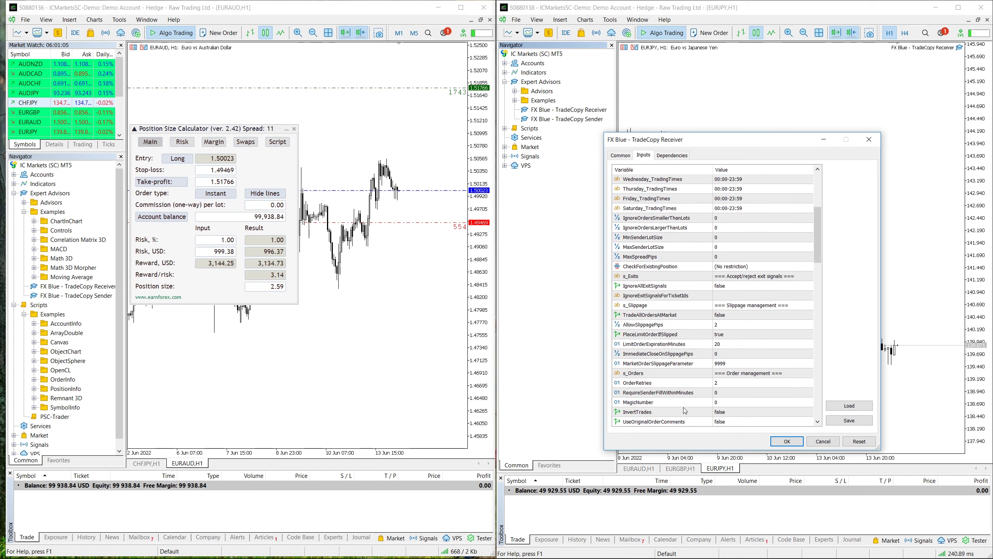
{"action": "left_click", "coordinate": [664, 411]}
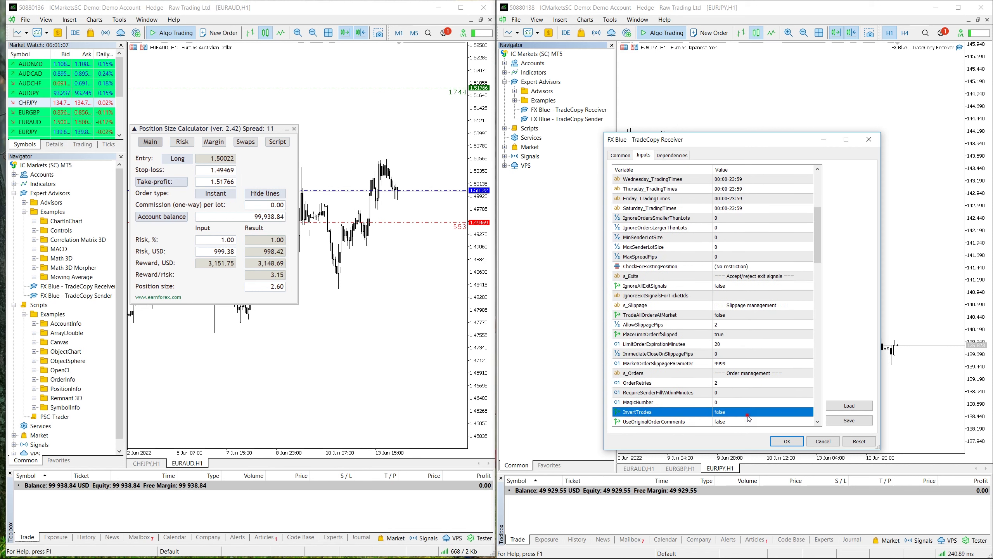
{"action": "double_click", "coordinate": [724, 411]}
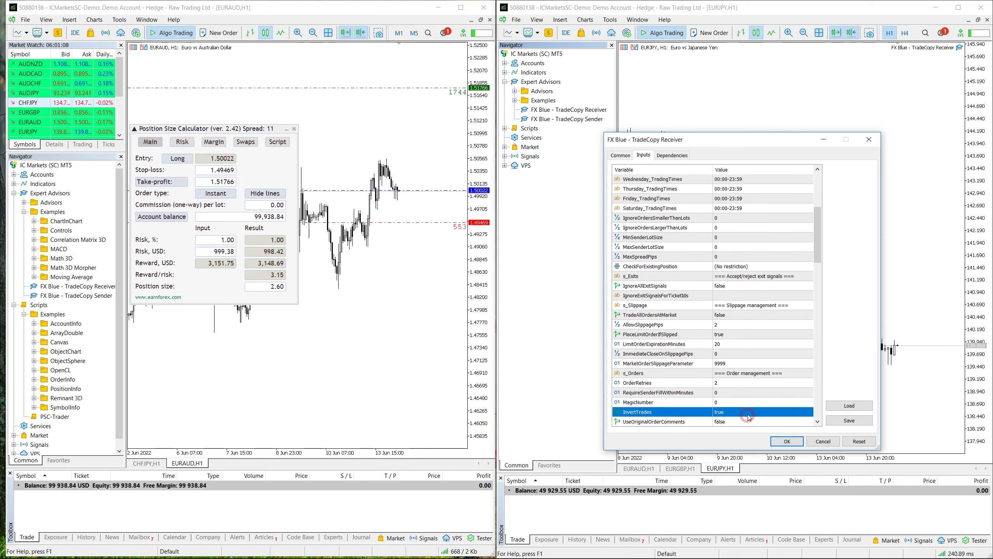
{"action": "left_click", "coordinate": [788, 441]}
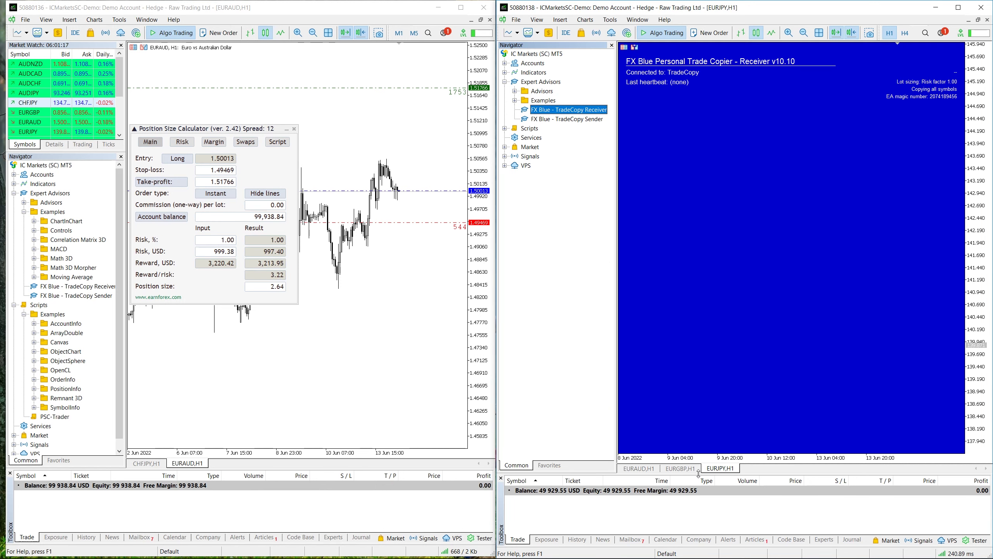
- Return the receiver to its EURAUD chart and run PSC-Trader on the sender's EURAUD chart to open a buy trade
{"action": "left_click", "coordinate": [643, 469]}
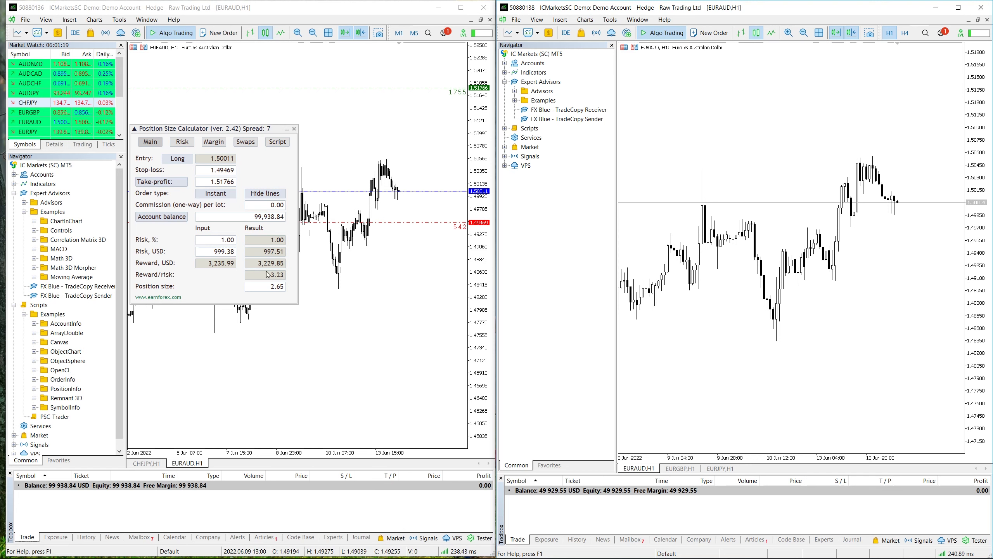
{"action": "left_click", "coordinate": [680, 518]}
{"action": "left_click", "coordinate": [640, 516]}
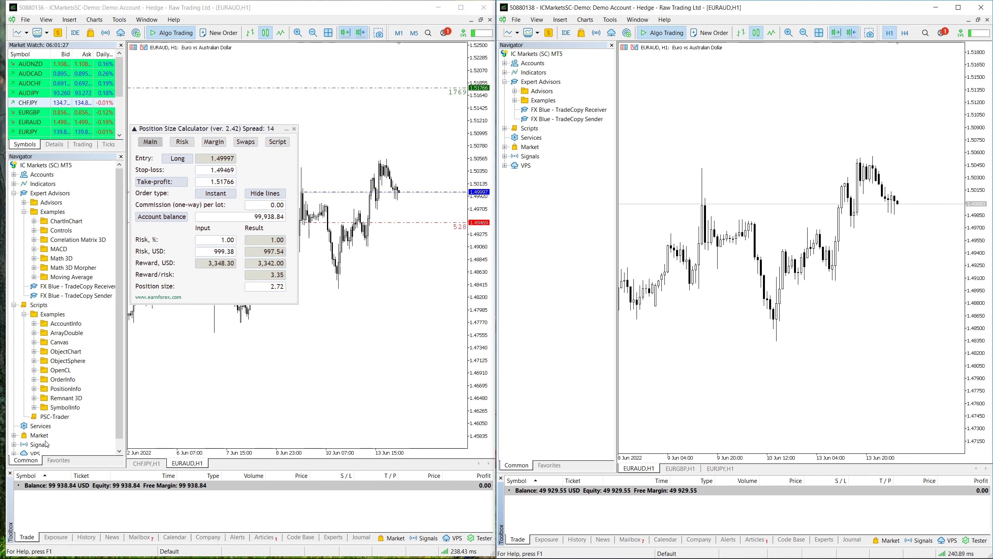
{"action": "left_click_drag", "start_coordinate": [54, 419], "coordinate": [354, 403]}
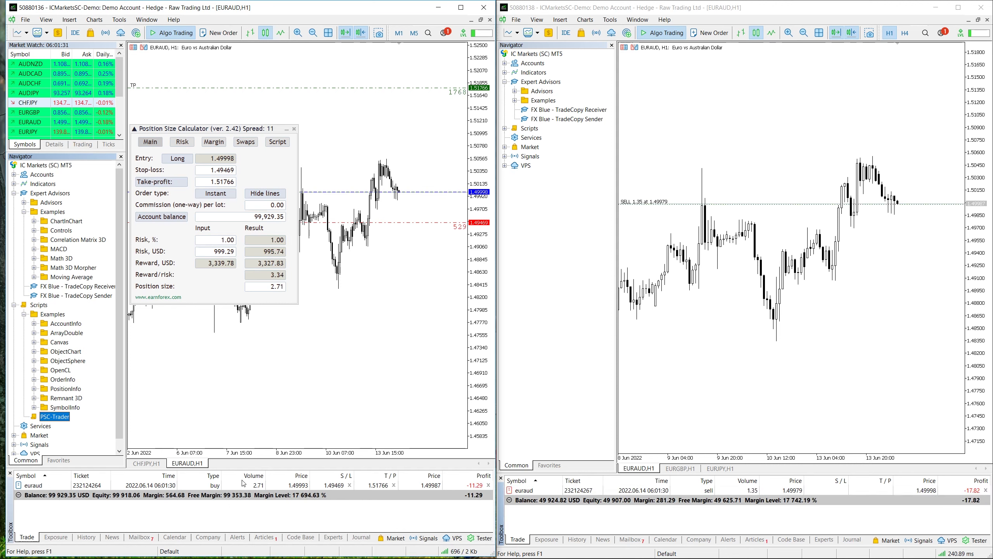
- Compare the type, stop loss and take profit of the sender's EURAUD position with those of the inverted copy on the receiver
{"action": "left_click", "coordinate": [215, 485]}
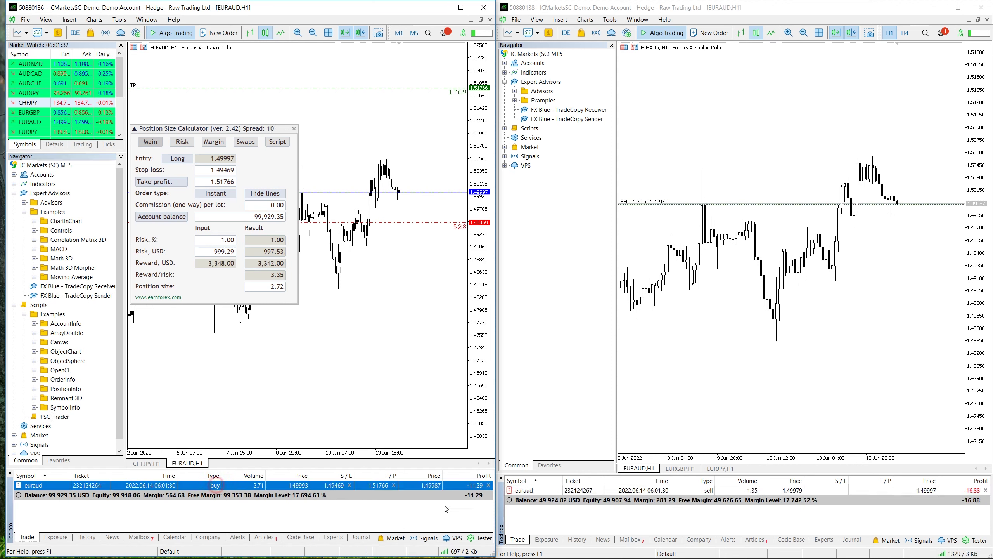
{"action": "left_click", "coordinate": [725, 489]}
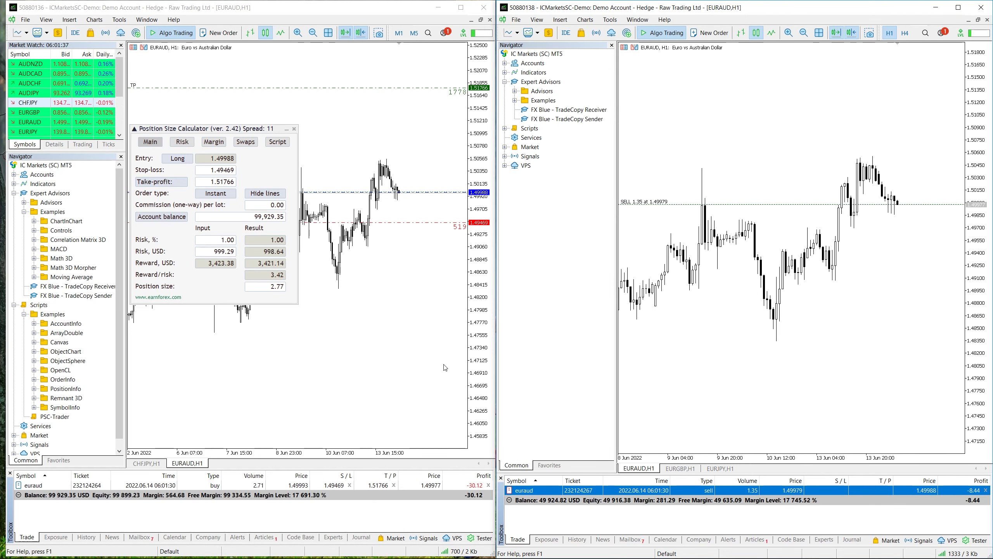
{"action": "left_click", "coordinate": [309, 454]}
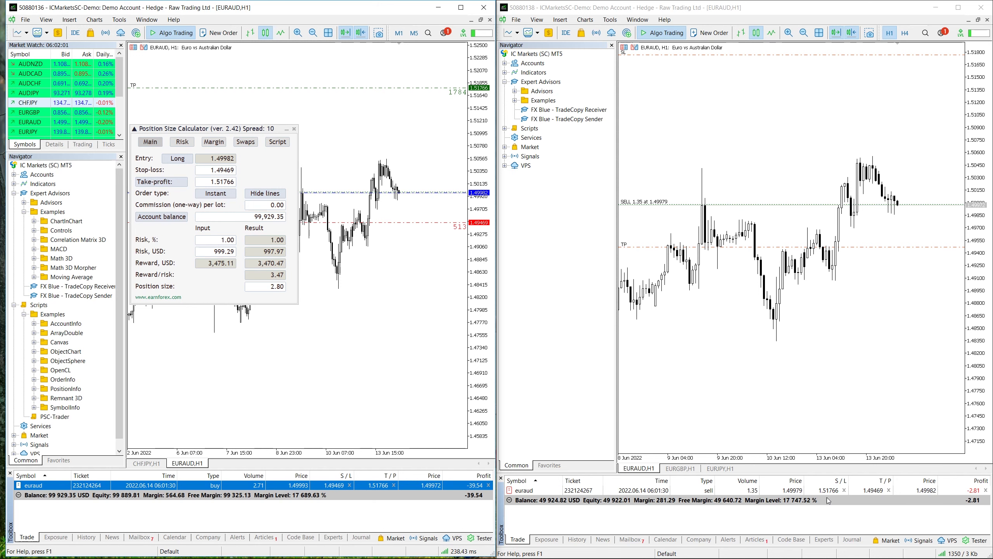
{"action": "left_click", "coordinate": [385, 518]}
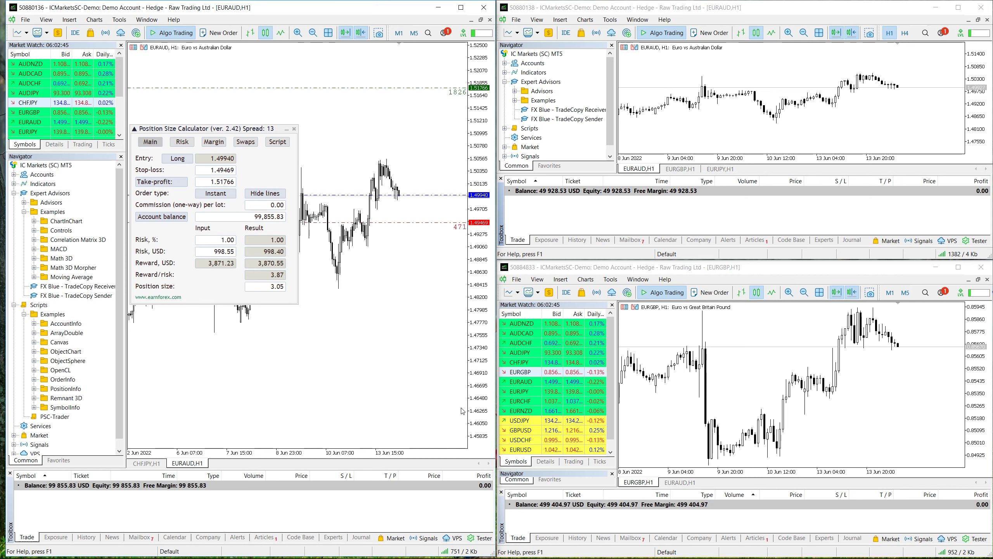
- Switch to the additional MetaTrader 5 terminal that shows the EURGBP chart
{"action": "left_click", "coordinate": [727, 392]}
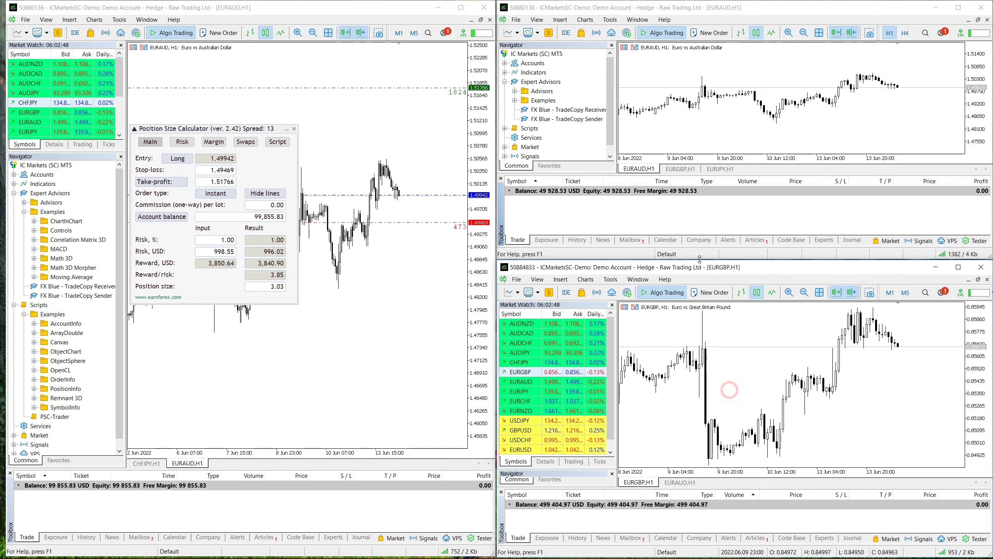
{"action": "left_click", "coordinate": [680, 212]}
{"action": "left_click", "coordinate": [731, 396]}
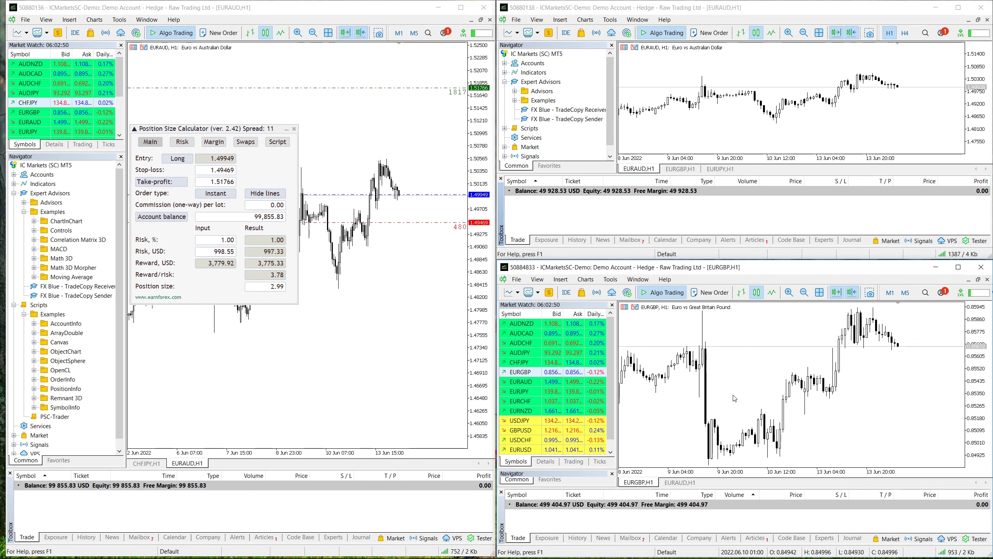